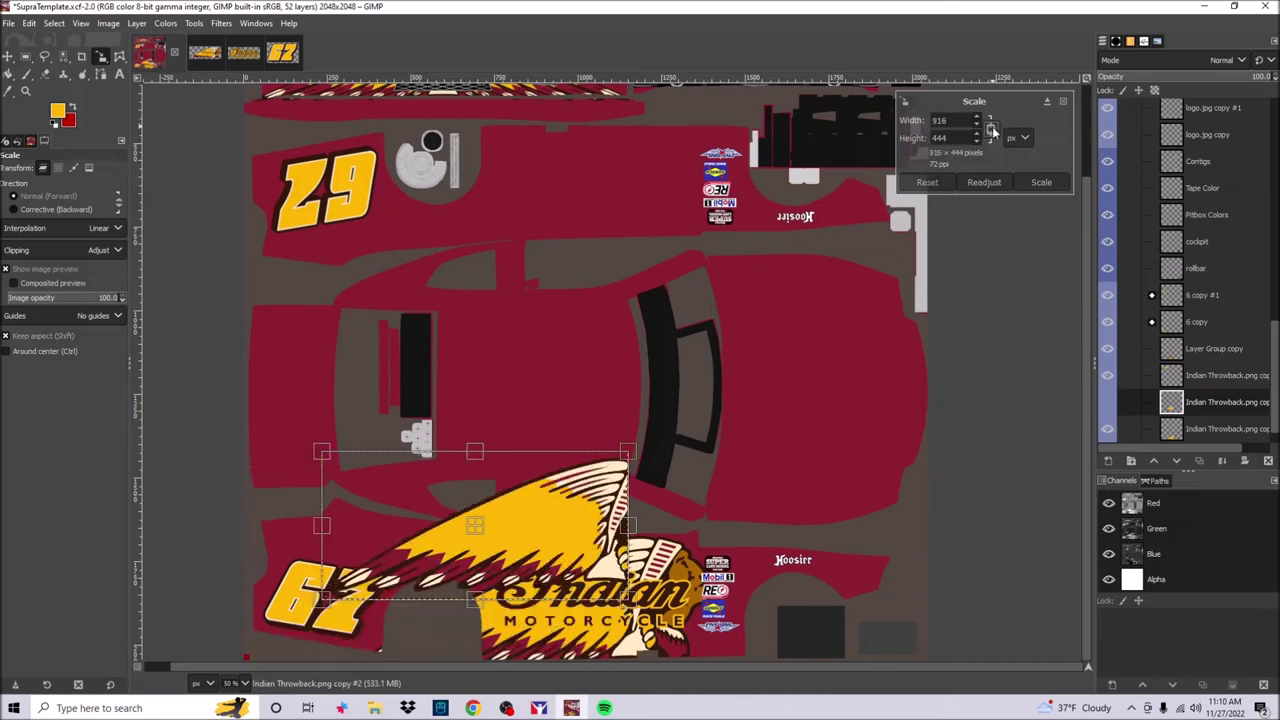
Step: Try the feather graphic enlarged and semi-transparent behind the logo on the lower side panel, and export the texture
key("Return")
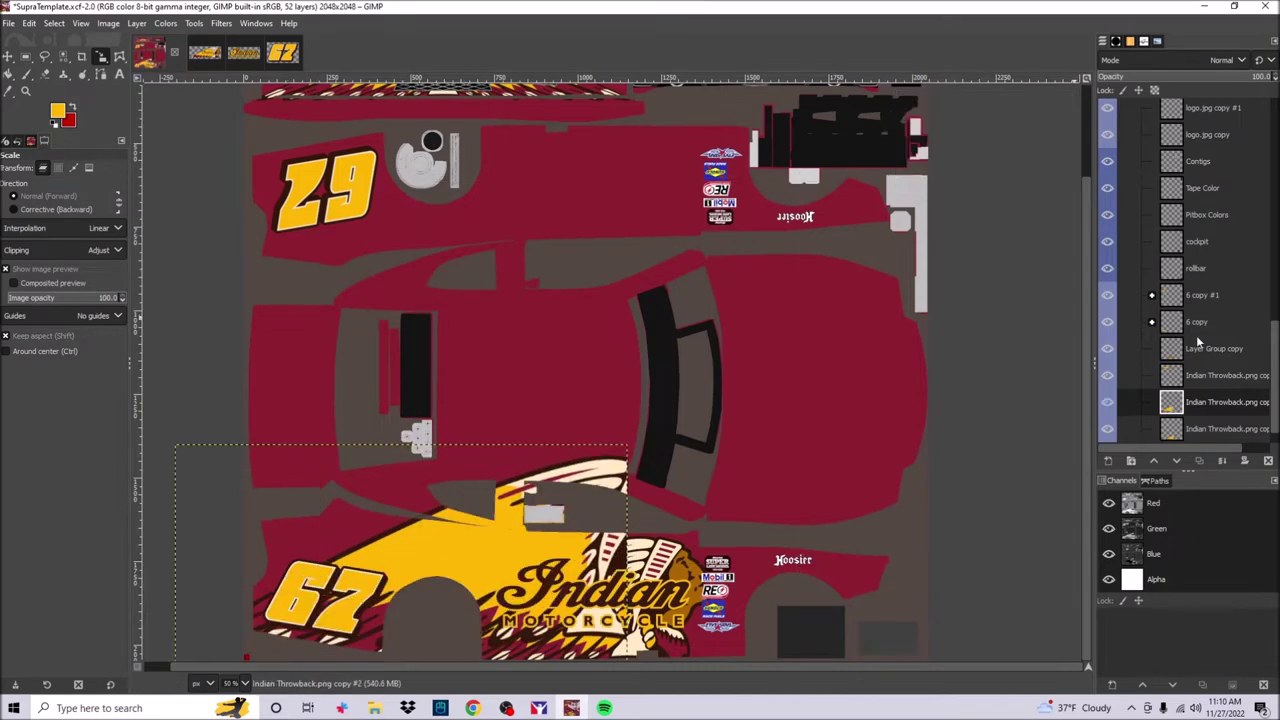
key("shift+e")
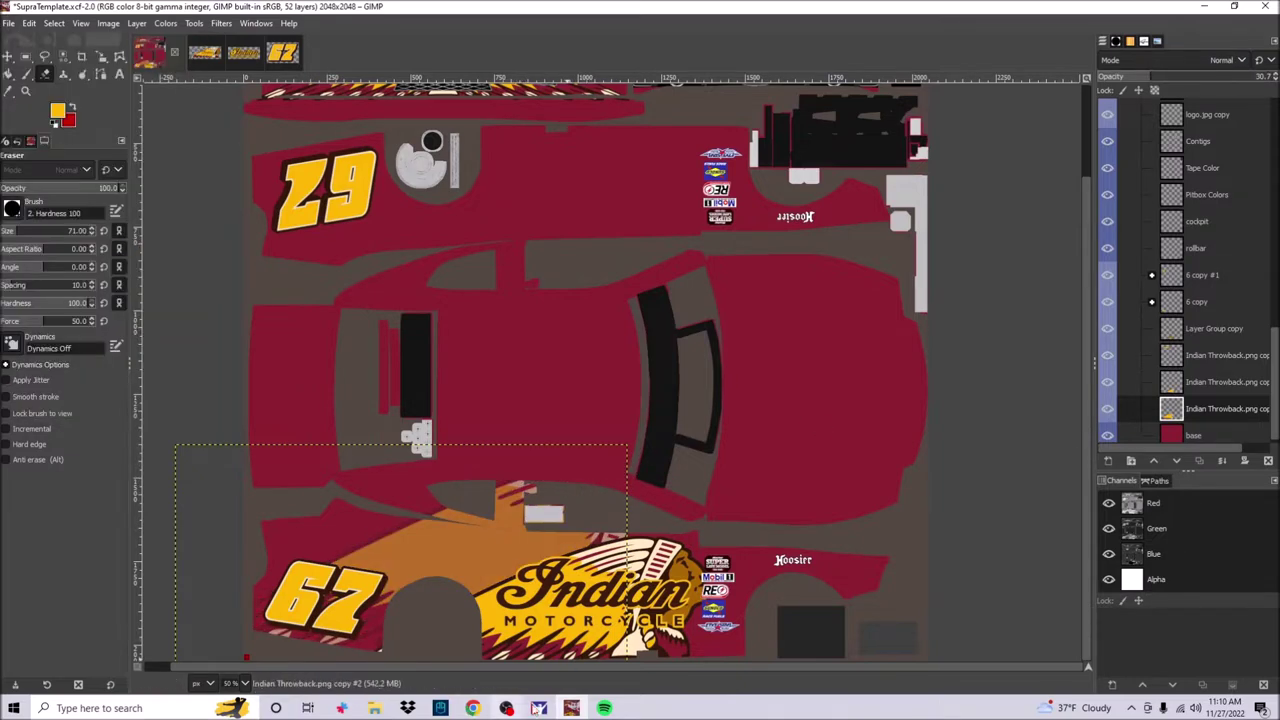
key("ctrl+e")
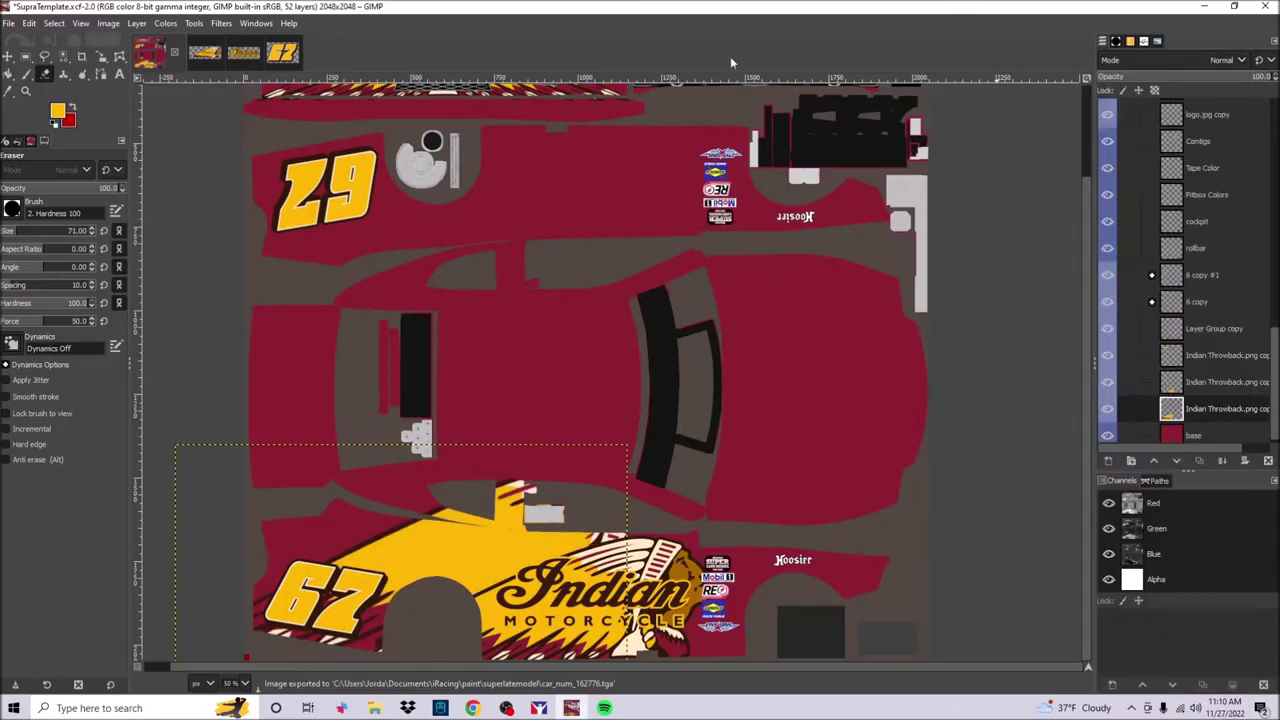
Step: Try darkening the enlarged feather layer with brightness -69 and contrast -8, and export the texture again
left_click(207, 159)
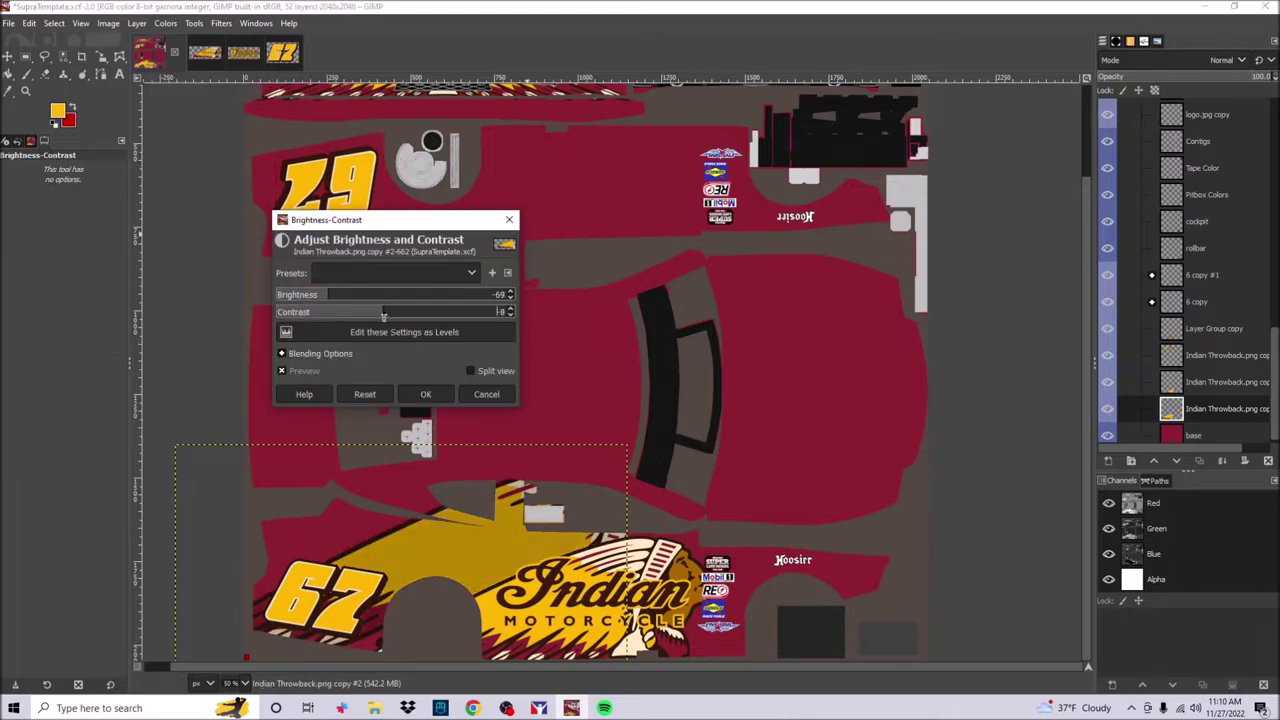
left_click(425, 394)
key("ctrl+e")
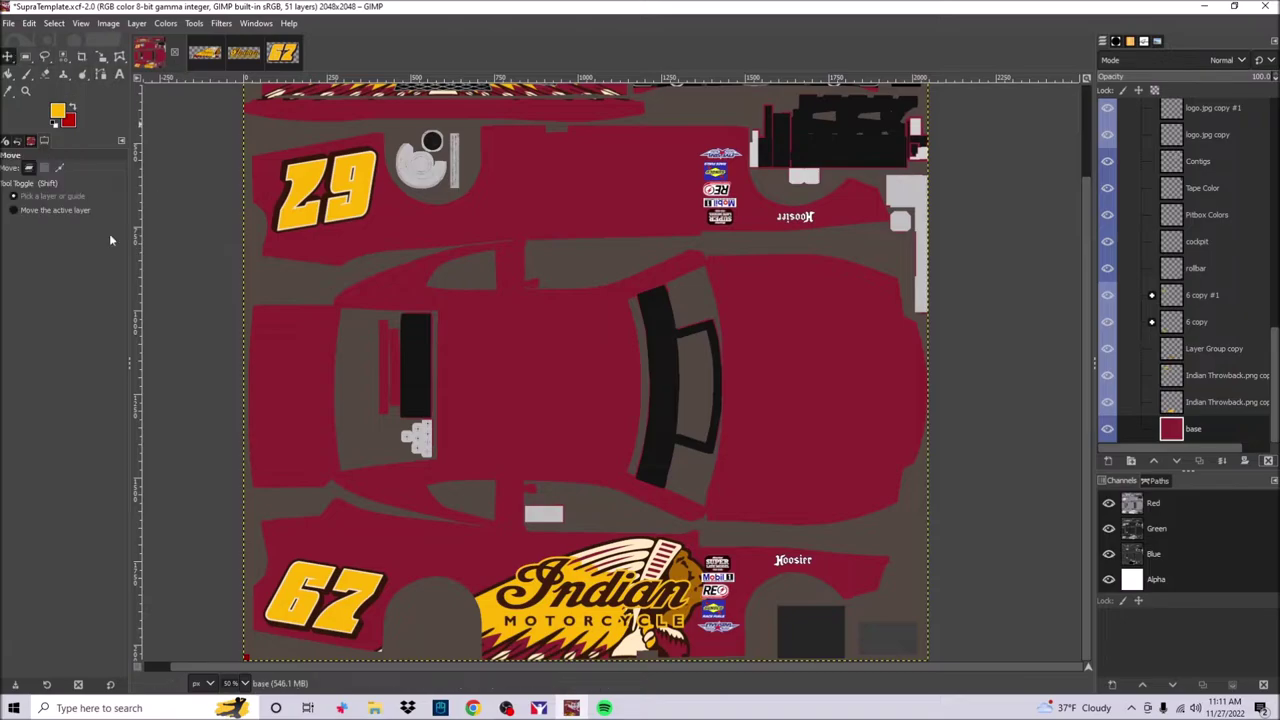
Step: Scale the Indian head logo to about 410 × 164 px and place it on the front bumper beside the grille
scroll(628, 434, "up", 1)
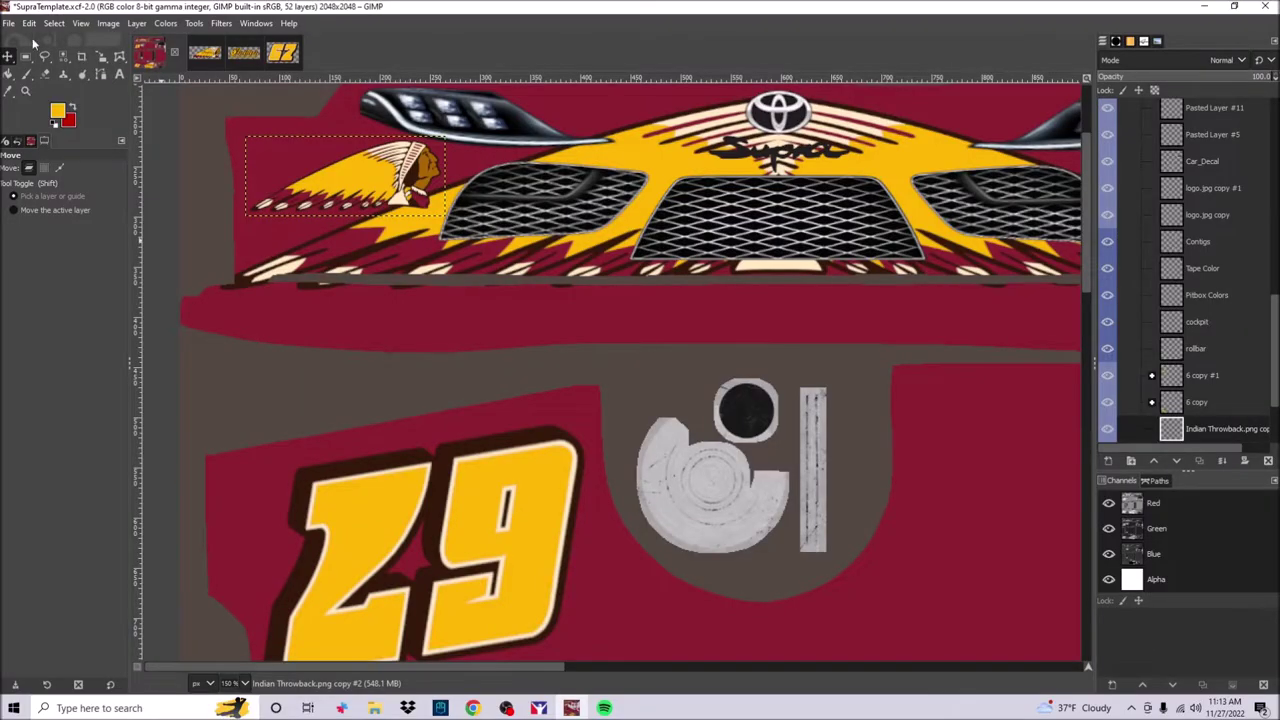
left_click(101, 56)
key("shift+ctrl+j")
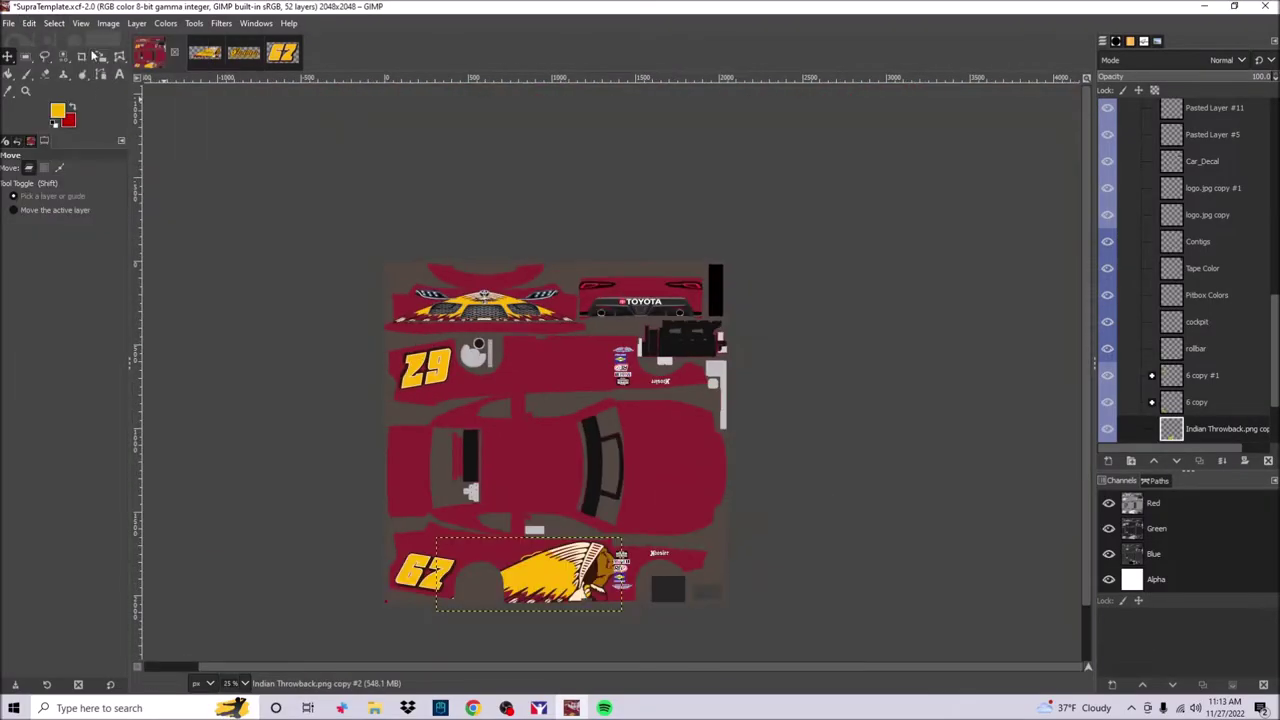
left_click(500, 560)
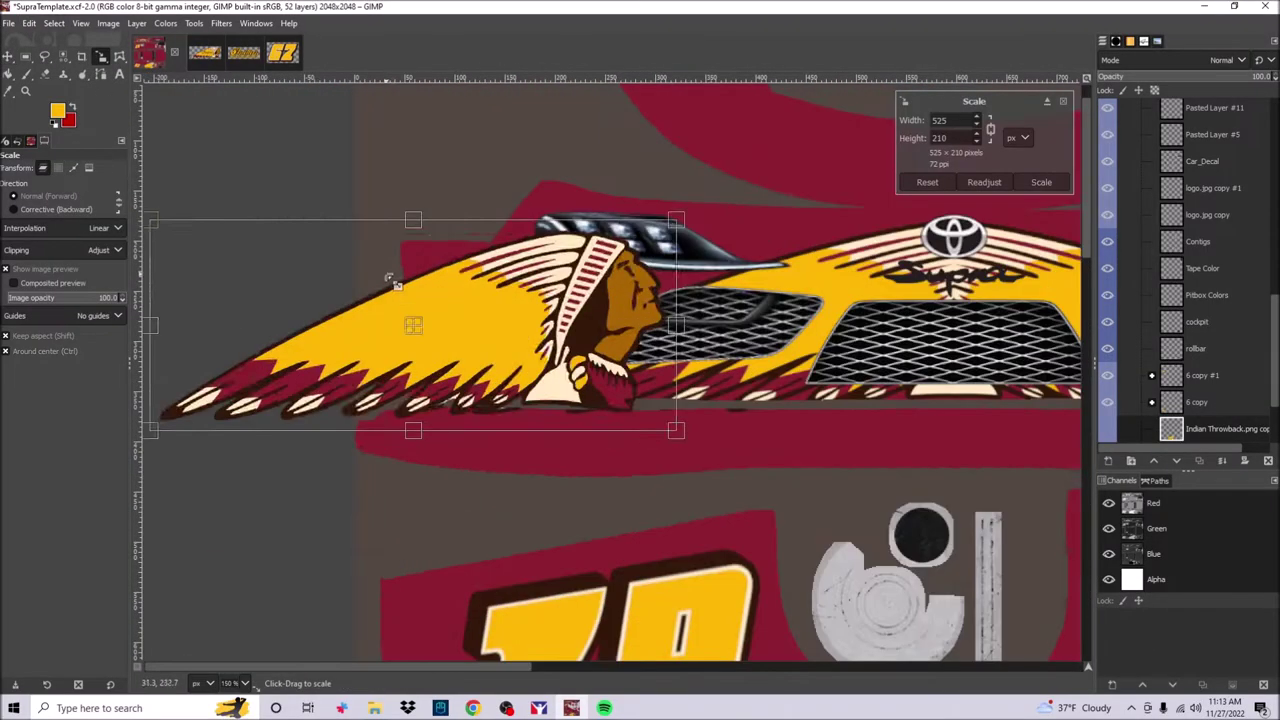
left_click_drag(394, 282, 430, 338)
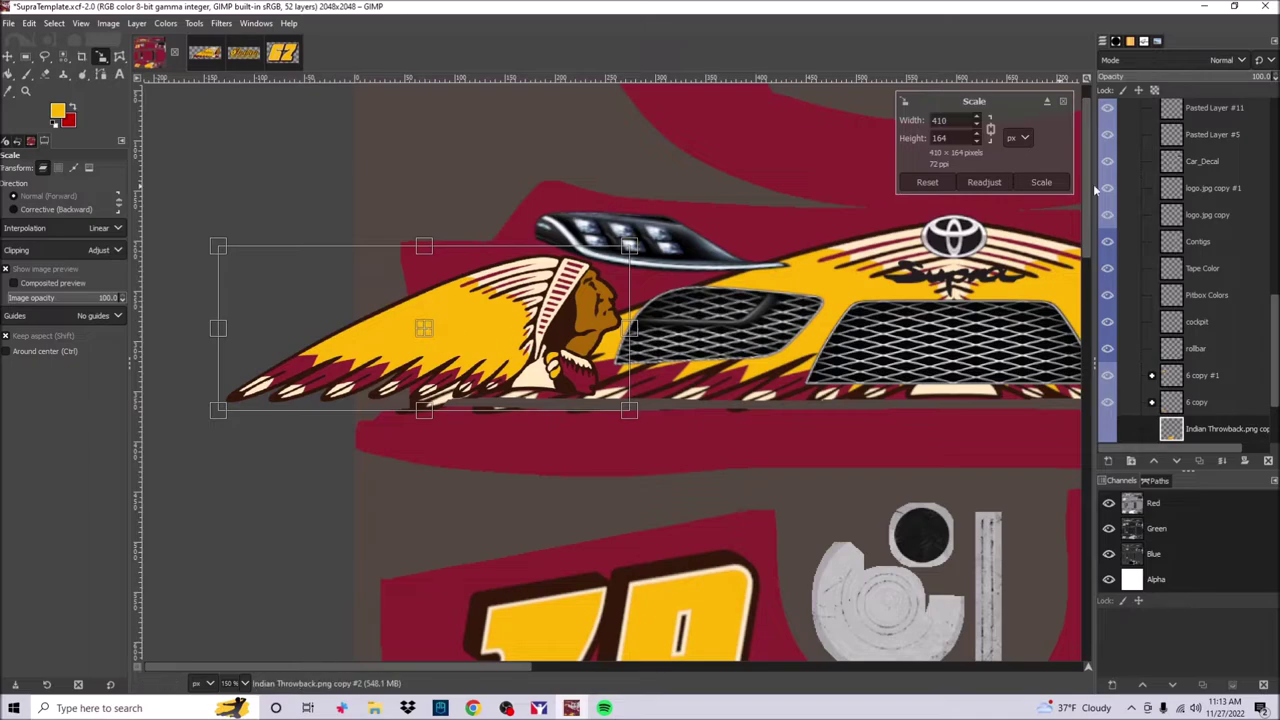
left_click(1041, 182)
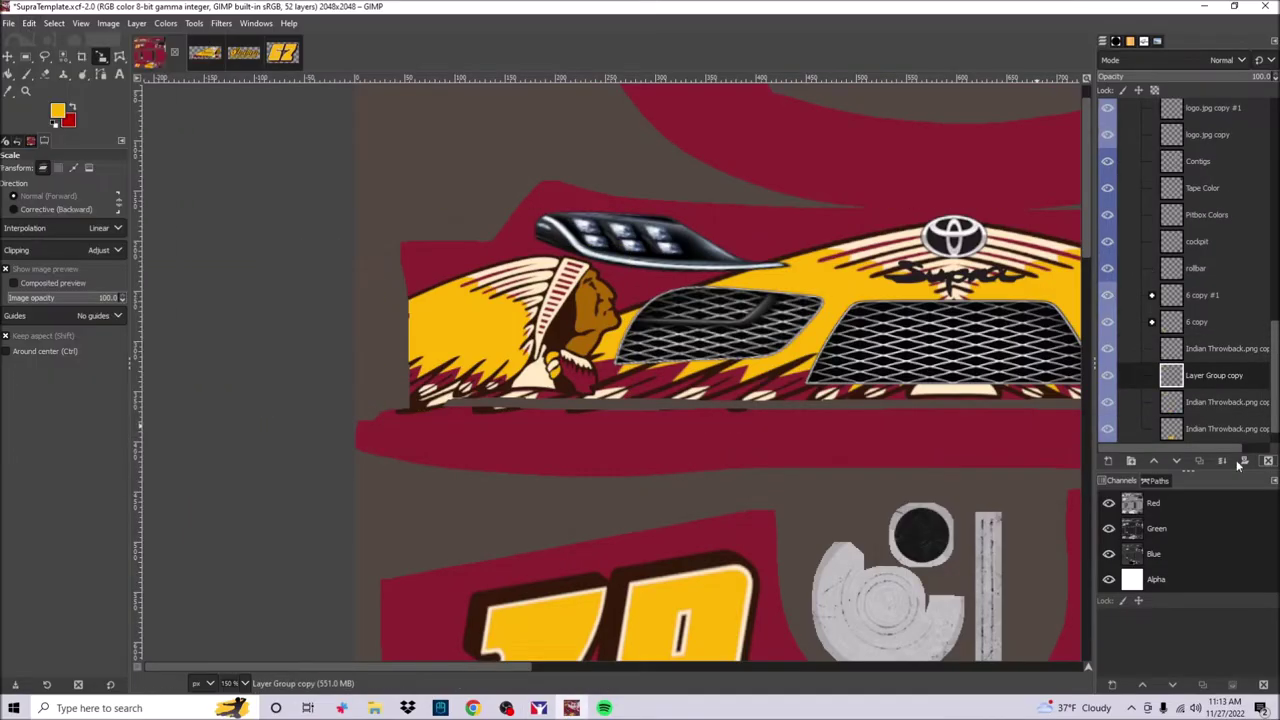
Step: Remove the yellow feather graphic from the front bumper and place a horizontally flipped copy of the logo on the opposite corner
left_click(1240, 461)
left_click(1210, 352)
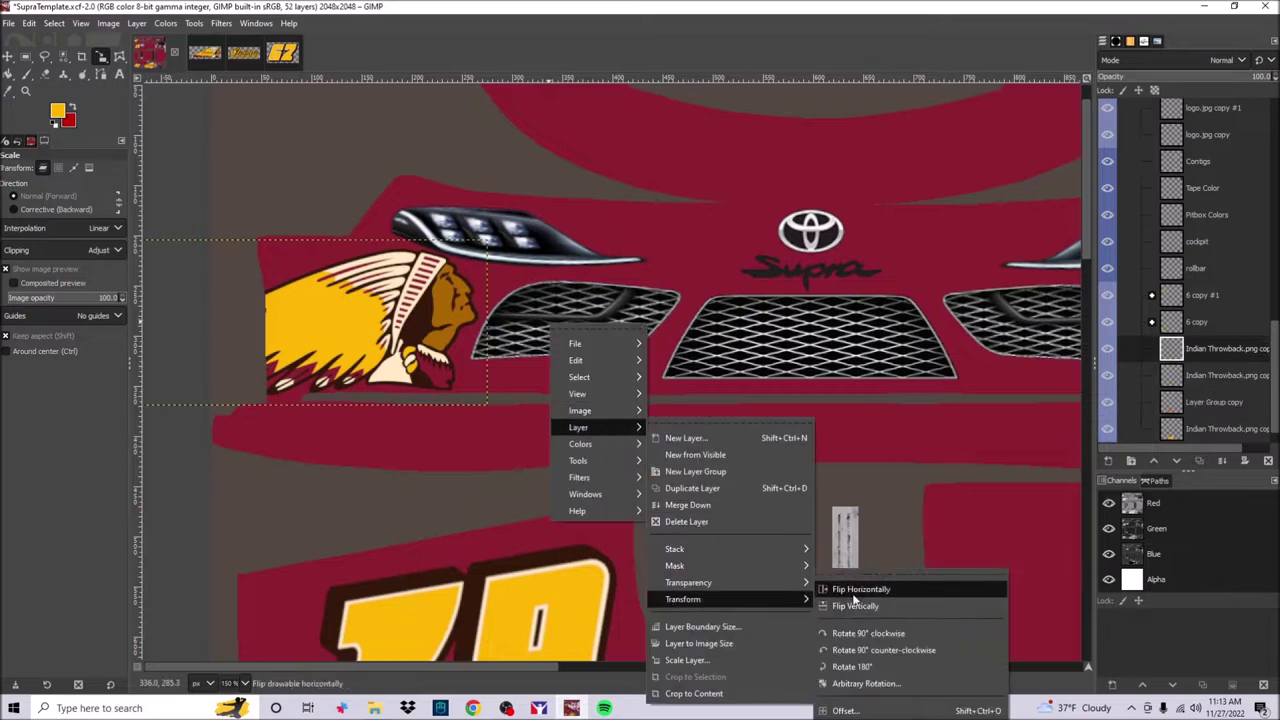
left_click(880, 587)
key("m")
left_click_drag(470, 355, 1070, 370)
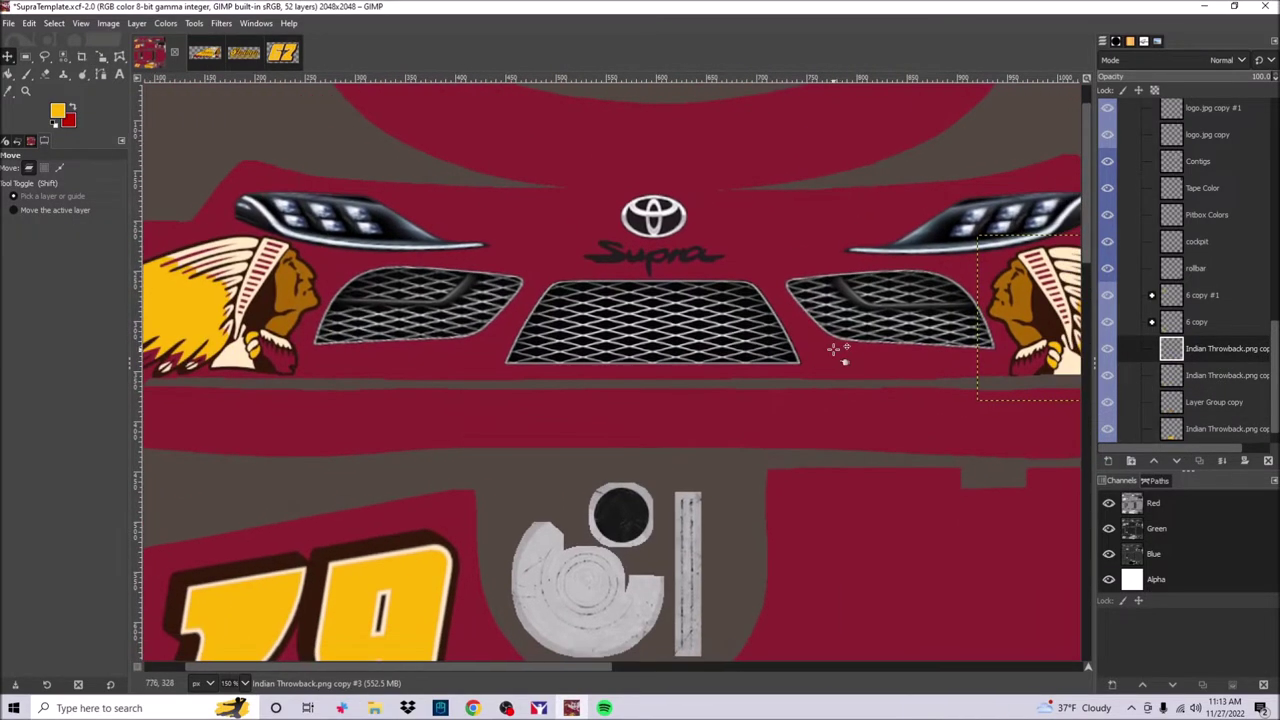
Step: Export the texture and inspect the two bumper logos on the car's front in the iRacing model viewer
scroll(840, 365, "right", 3)
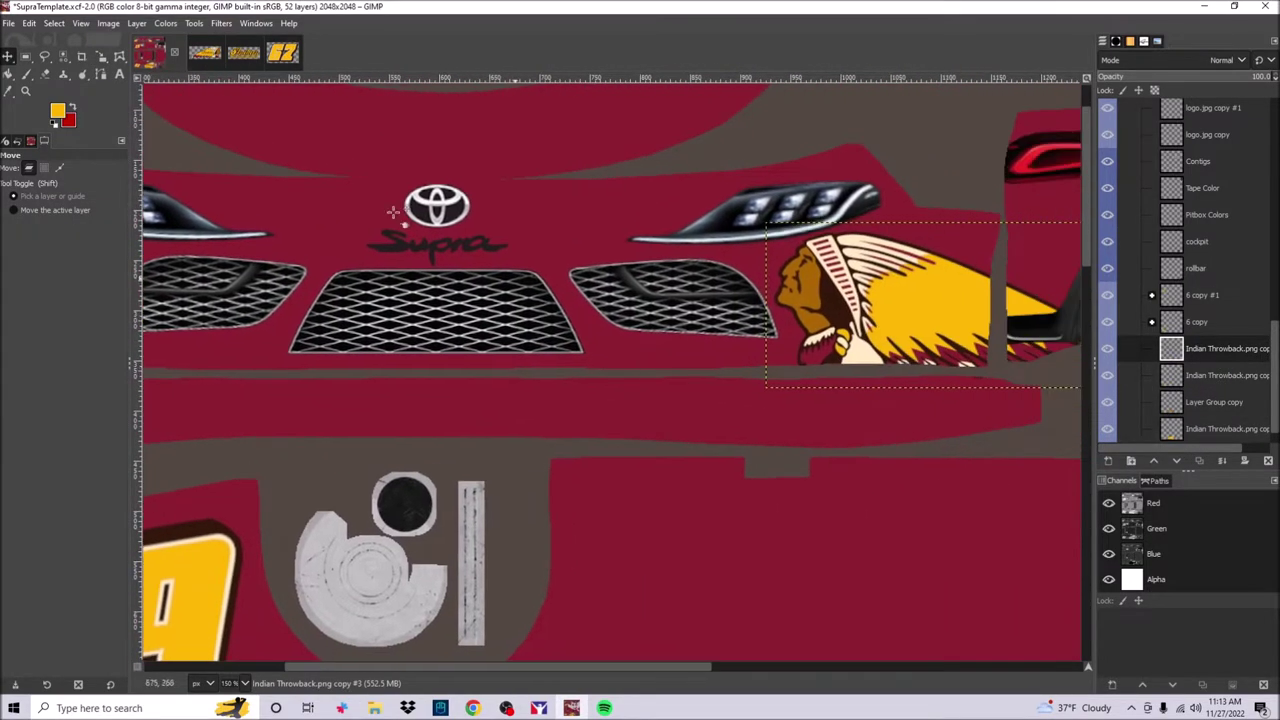
key("Return")
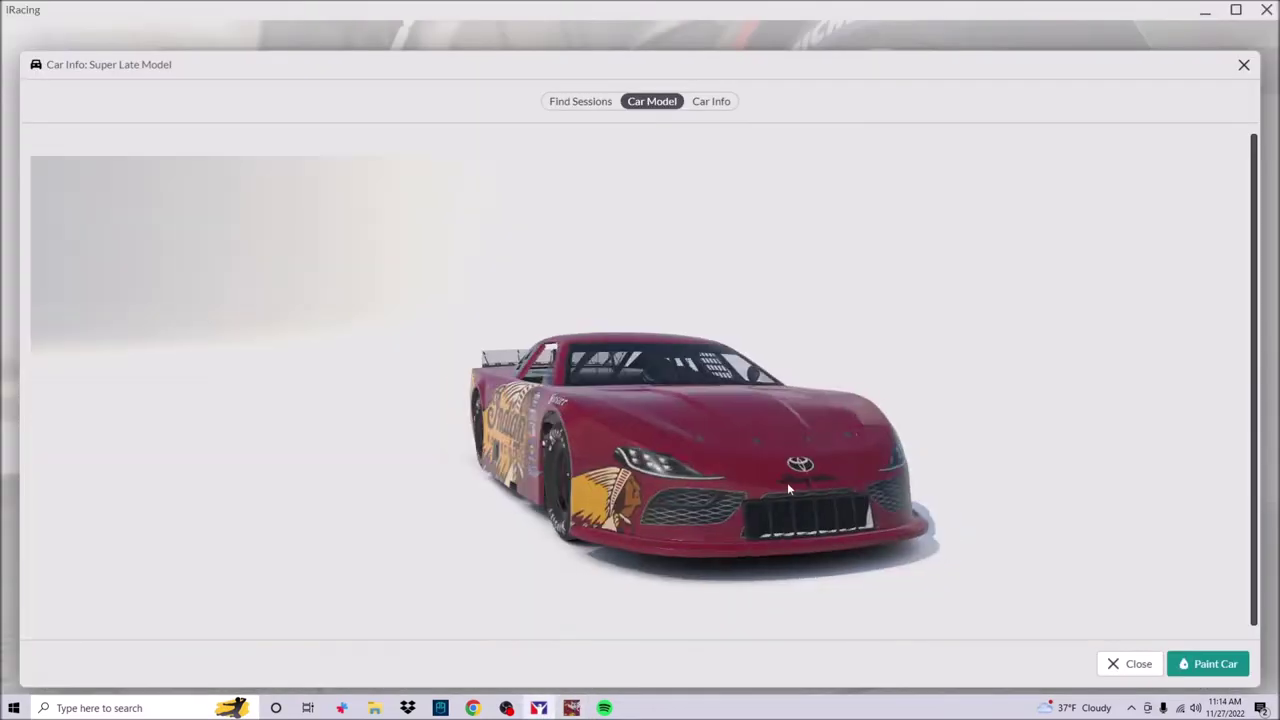
left_click_drag(718, 481, 833, 489)
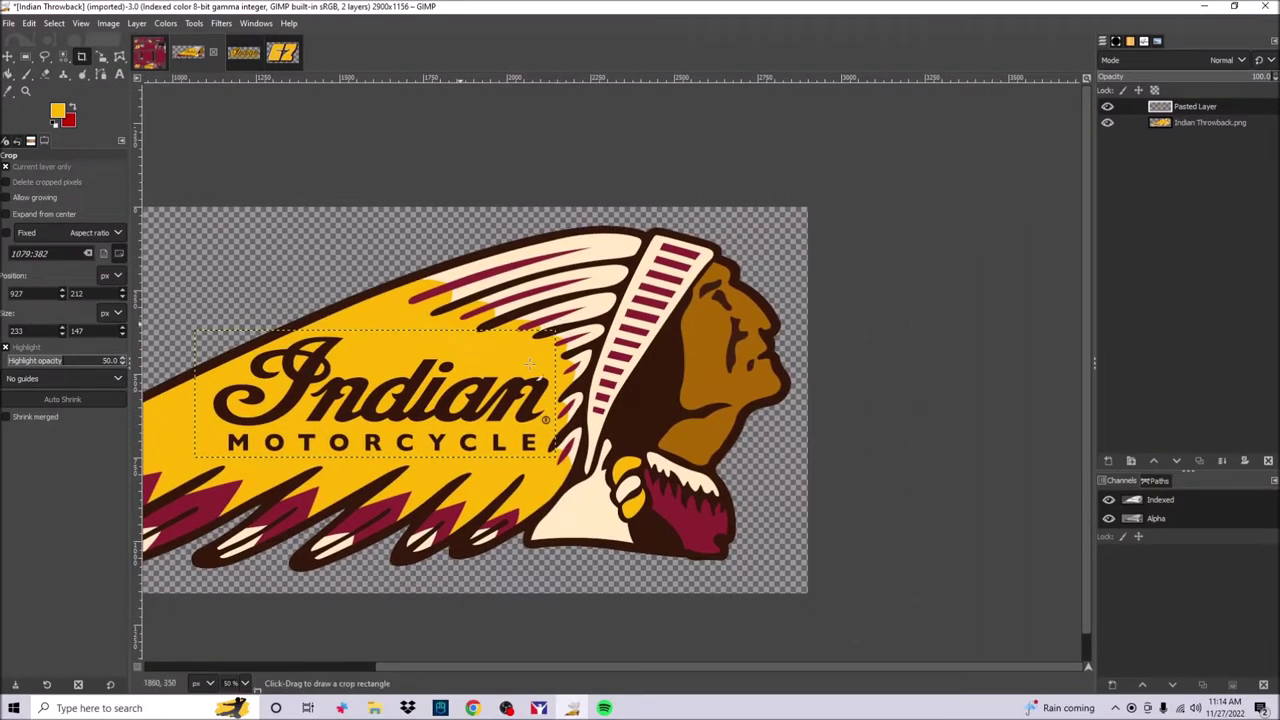
Step: In the Indian Throwback image, select the striped headband on the Indian Throwback.png layer and grow the selection, using 4 px for the last pass
scroll(704, 268, "up", 3)
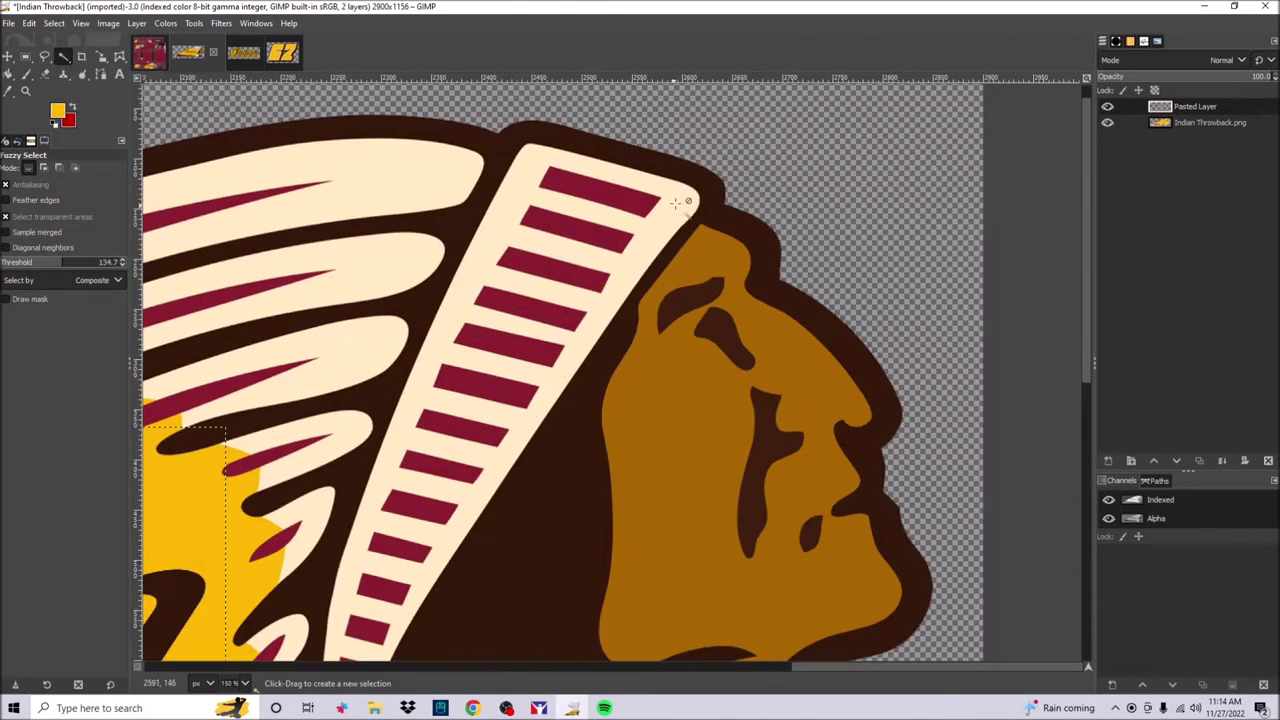
right_click(700, 229)
left_click(814, 451)
left_click(830, 508)
right_click(727, 291)
left_click(830, 513)
left_click(783, 576)
right_click(665, 250)
left_click(830, 505)
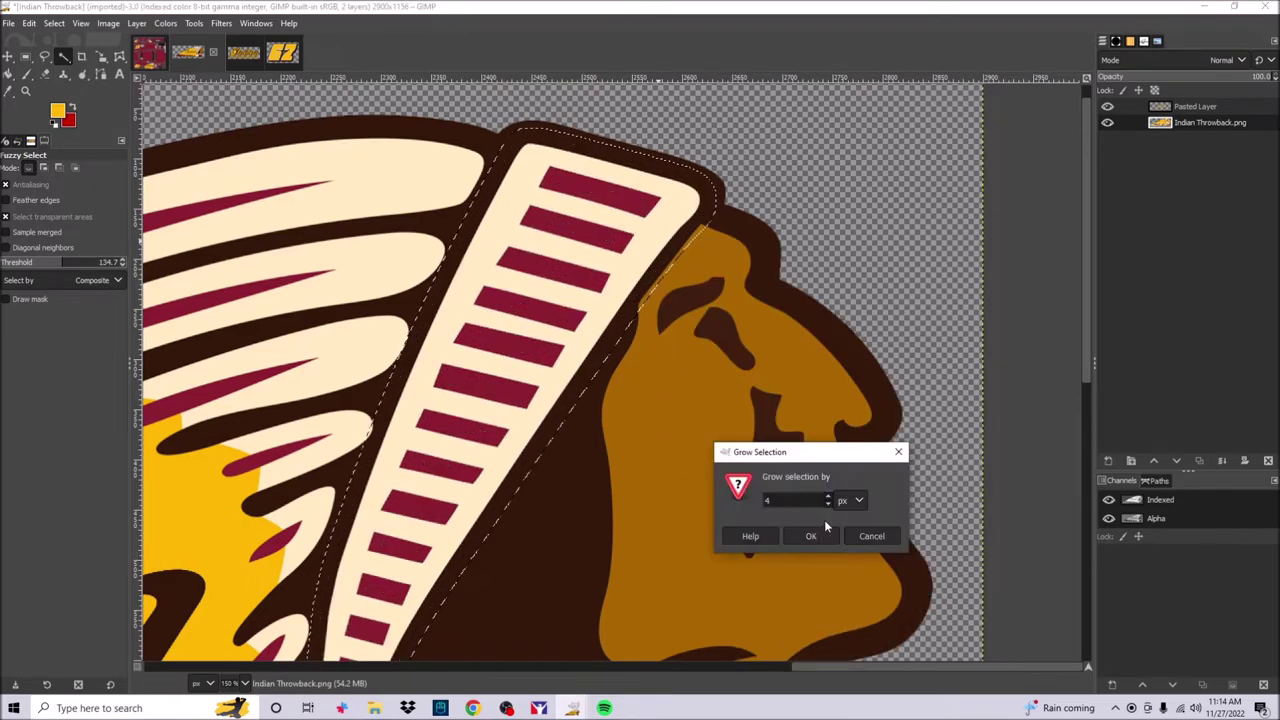
left_click(814, 534)
Step: Set the foreground colour to dark brown and paint the border around the lower headband inside the selection
left_click(57, 111)
left_click(214, 234)
key("p")
scroll(403, 339, "down", 6)
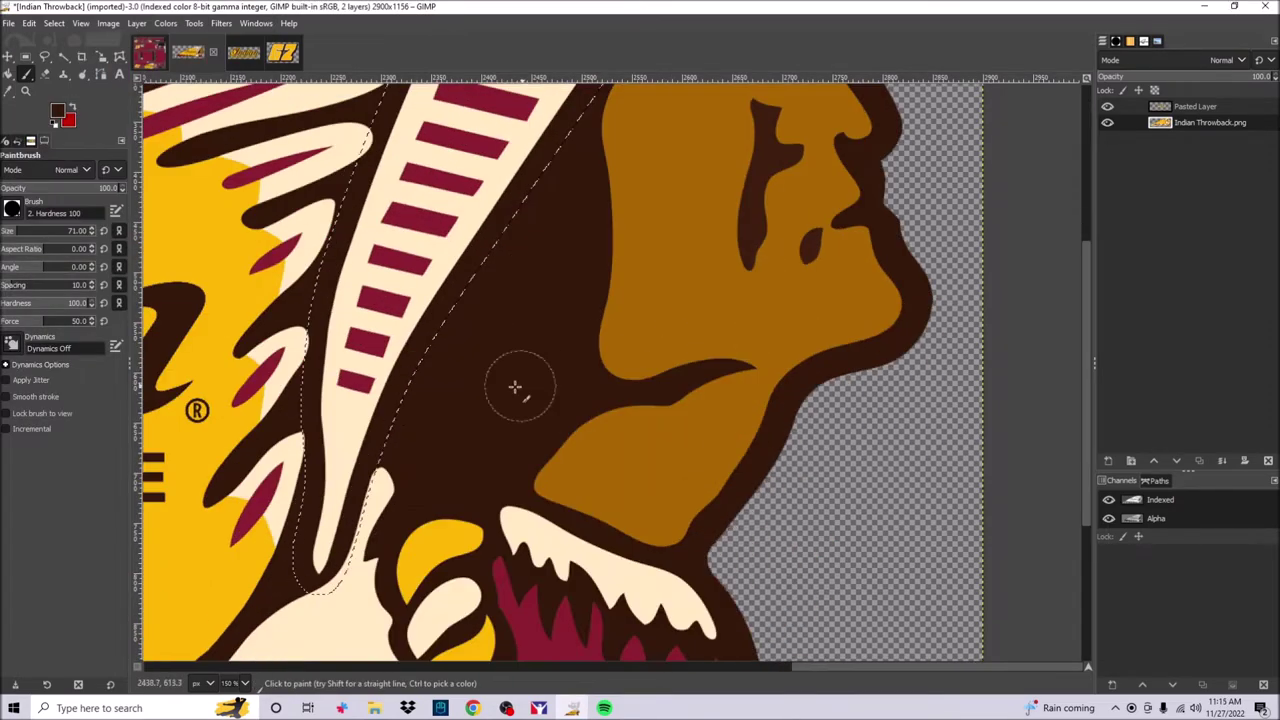
mouse_move(247, 261)
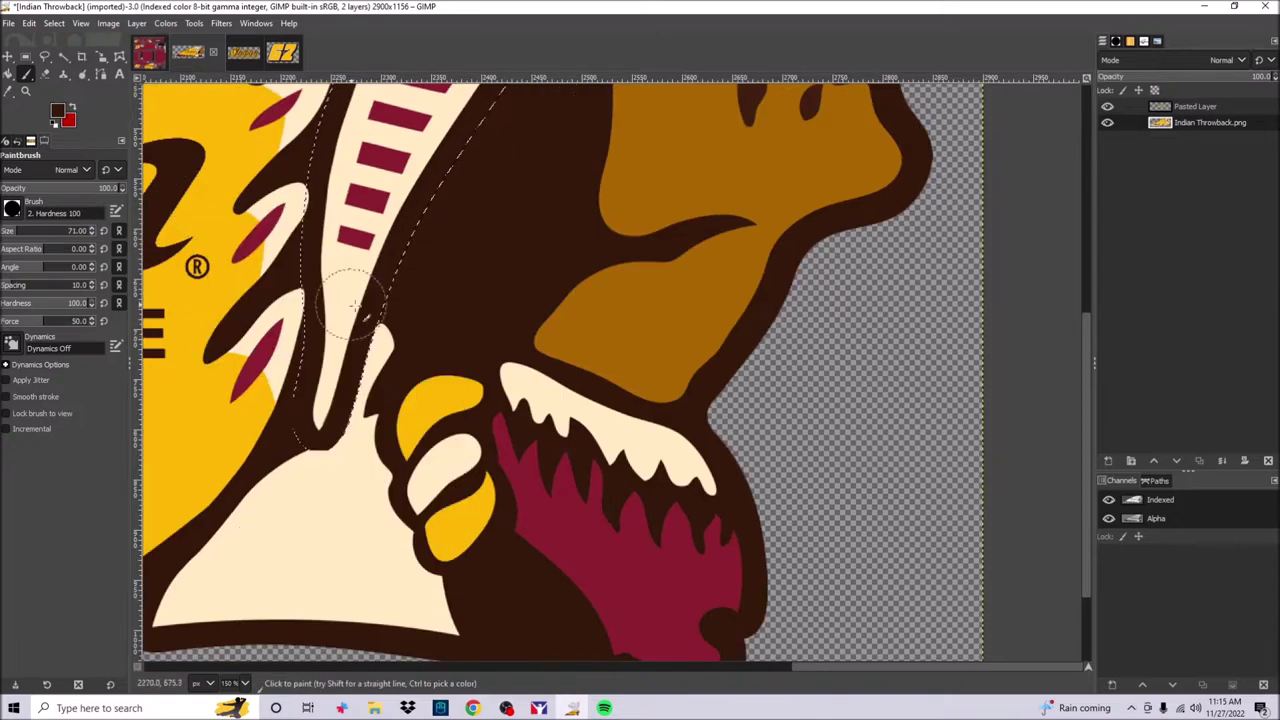
left_click(360, 305)
Step: Erase the face and neck outside the headband, keeping the headband protected by an inverted selection
key("shift+e")
key("minus")
key("minus")
scroll(590, 127, "up", 2)
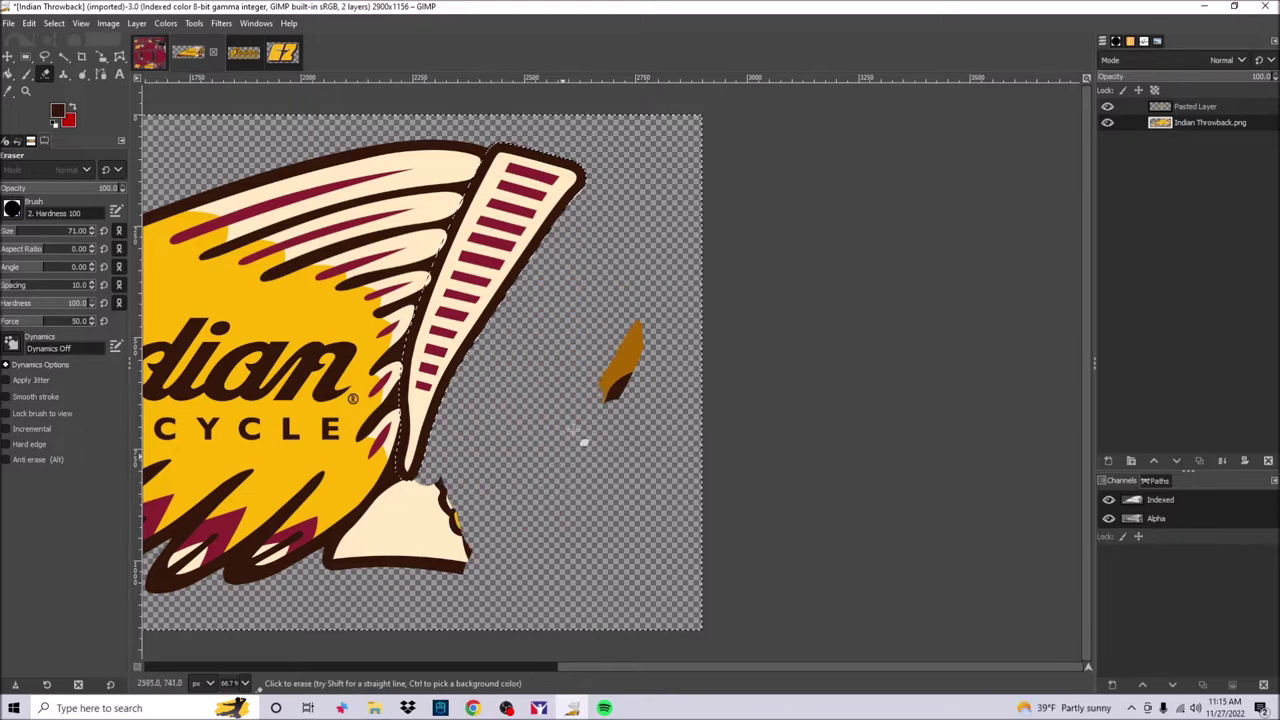
Step: Protect the brown outline with a selection and erase the cream neck piece below the headband
scroll(543, 449, "up", 3)
right_click(529, 349)
left_click(552, 440)
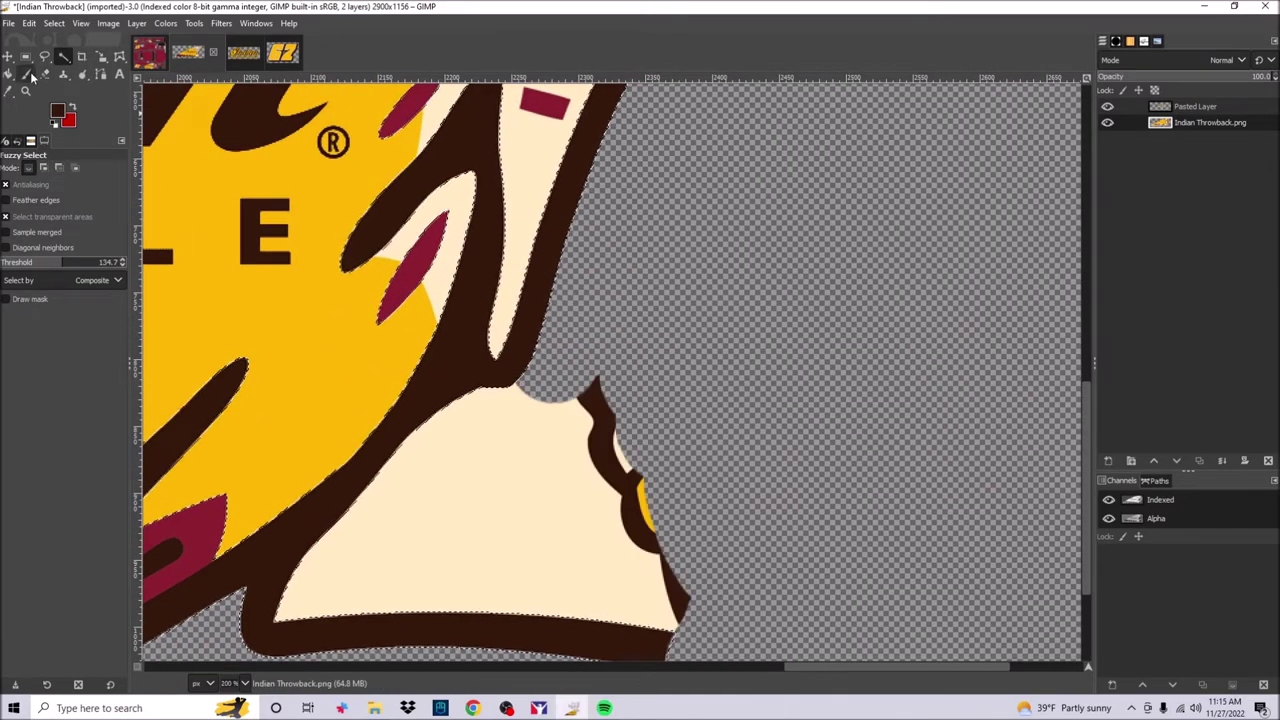
left_click(345, 585)
left_click_drag(355, 595, 551, 417)
scroll(650, 415, "down", 2)
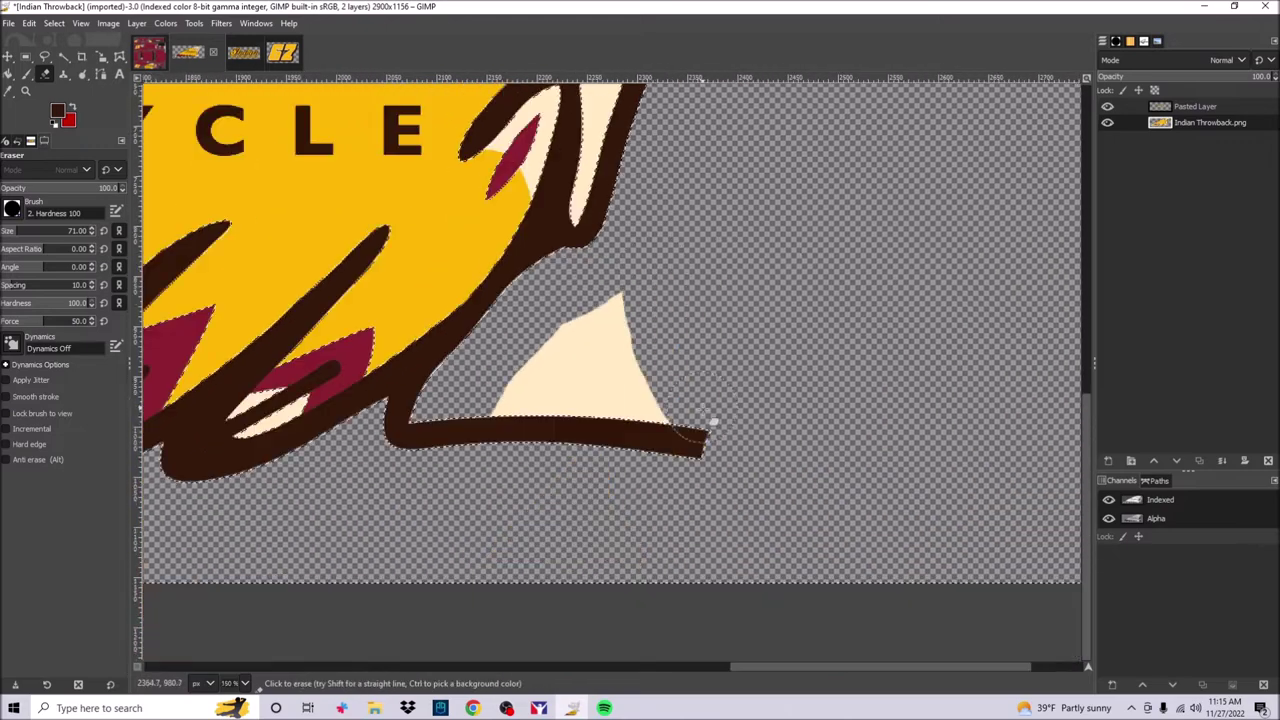
right_click(563, 285)
left_click(743, 466)
Step: Outline and remove the leftover brown strip below the headband, and hide the Pasted Layer holding the lettering
key("p")
scroll(557, 298, "up", 2)
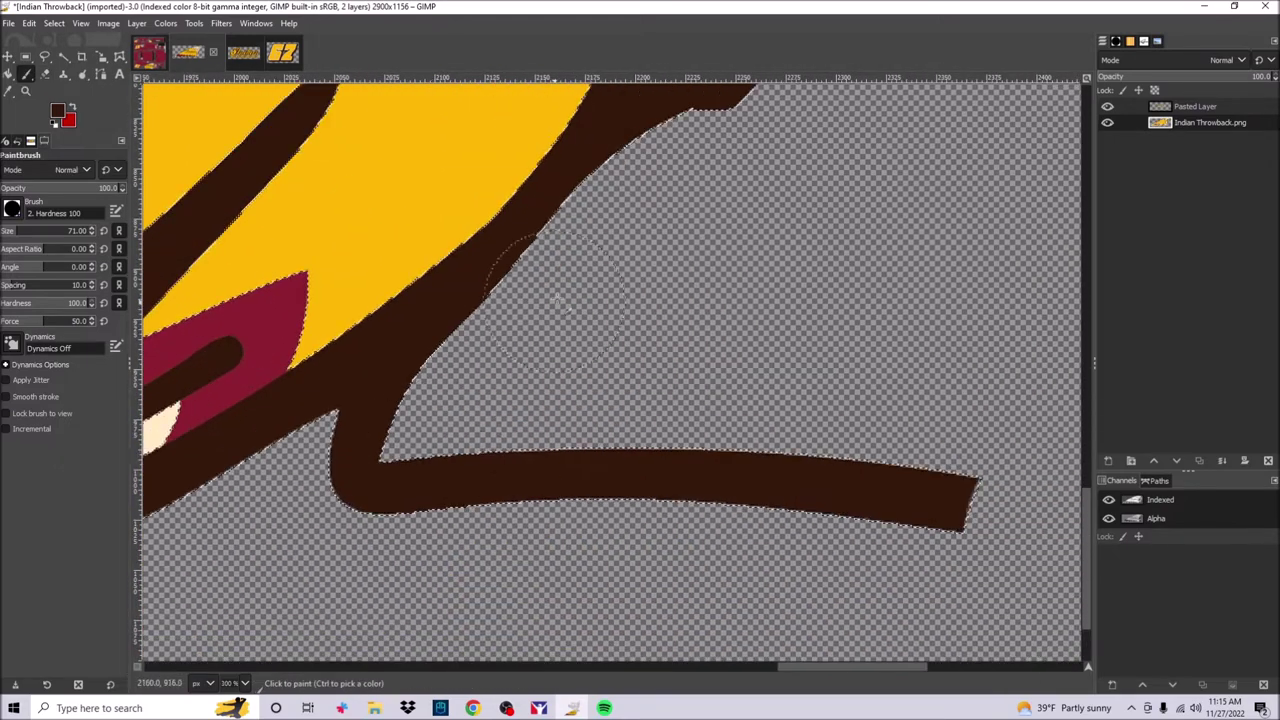
left_click(45, 57)
scroll(400, 405, "up", 3)
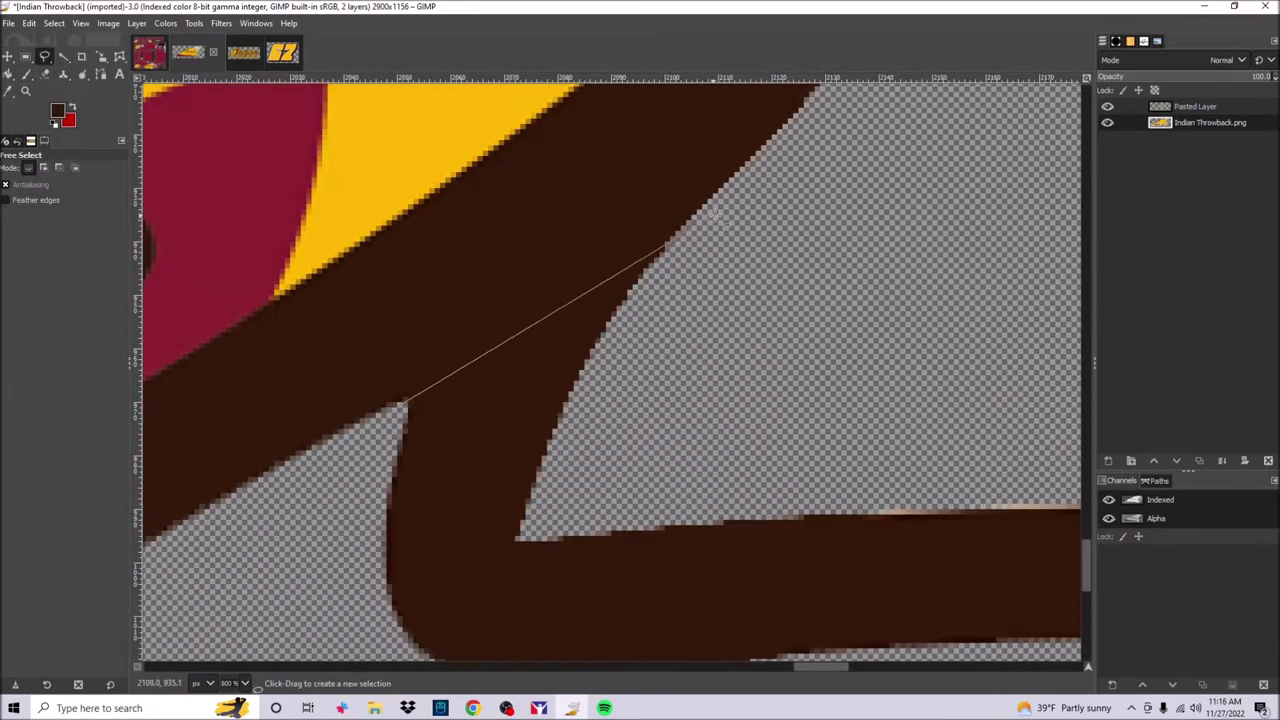
scroll(626, 271, "right", 4)
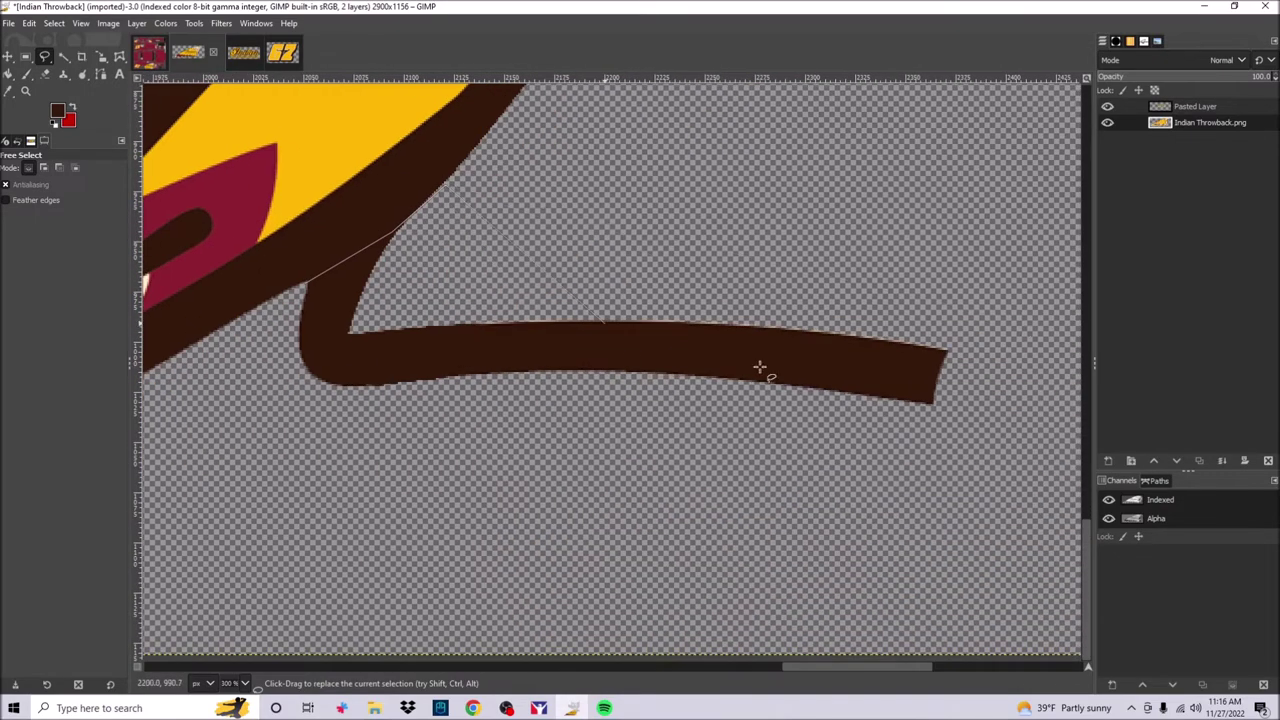
scroll(305, 300, "up", 3)
scroll(330, 290, "down", 8)
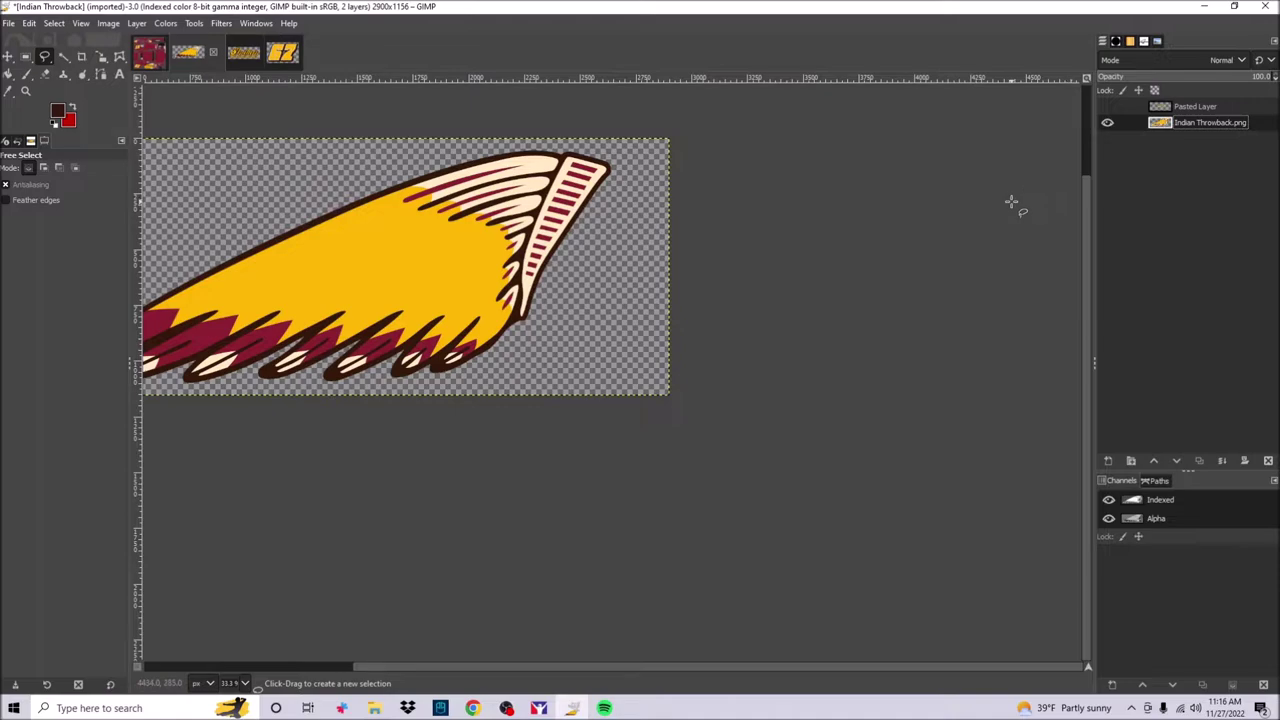
Step: Bring the trimmed feather headdress into the car template and scale it to about 792 × 316 px over one half of the roof
left_click(148, 52)
scroll(610, 370, "down", 3)
key("shift+s")
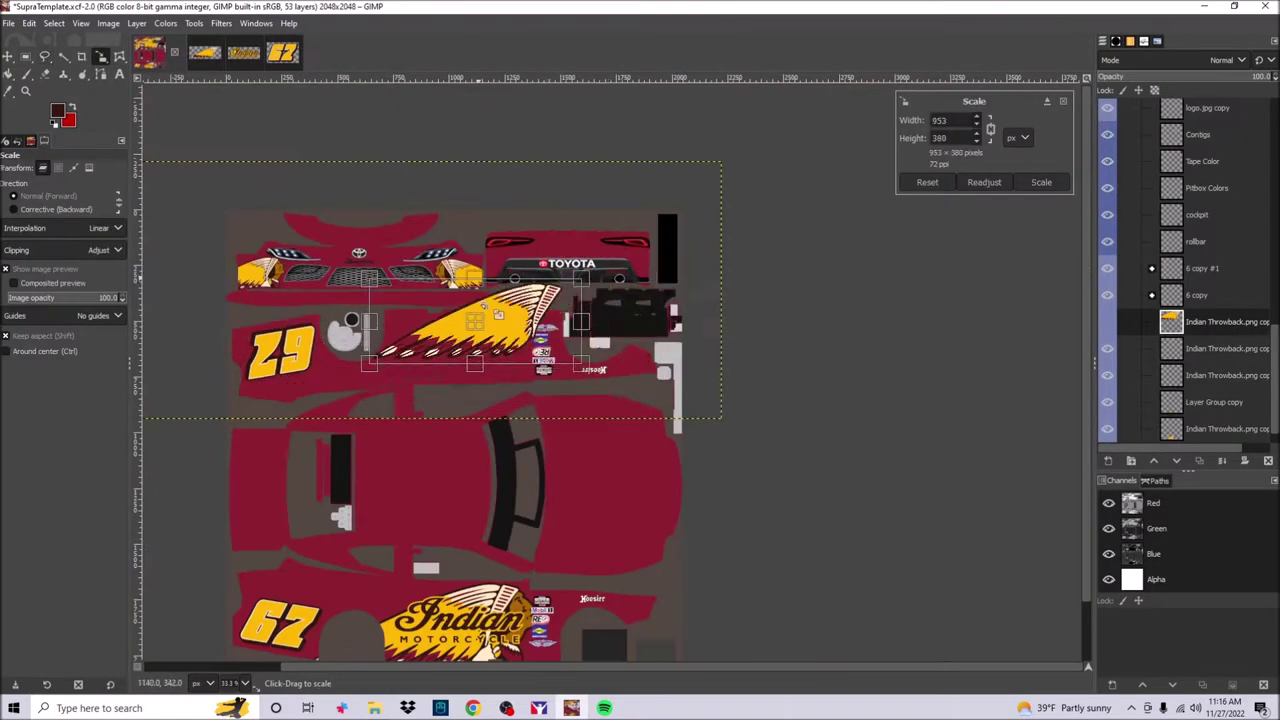
scroll(633, 138, "up", 2)
left_click_drag(633, 138, 500, 505)
scroll(500, 505, "up", 3)
scroll(486, 466, "down", 4)
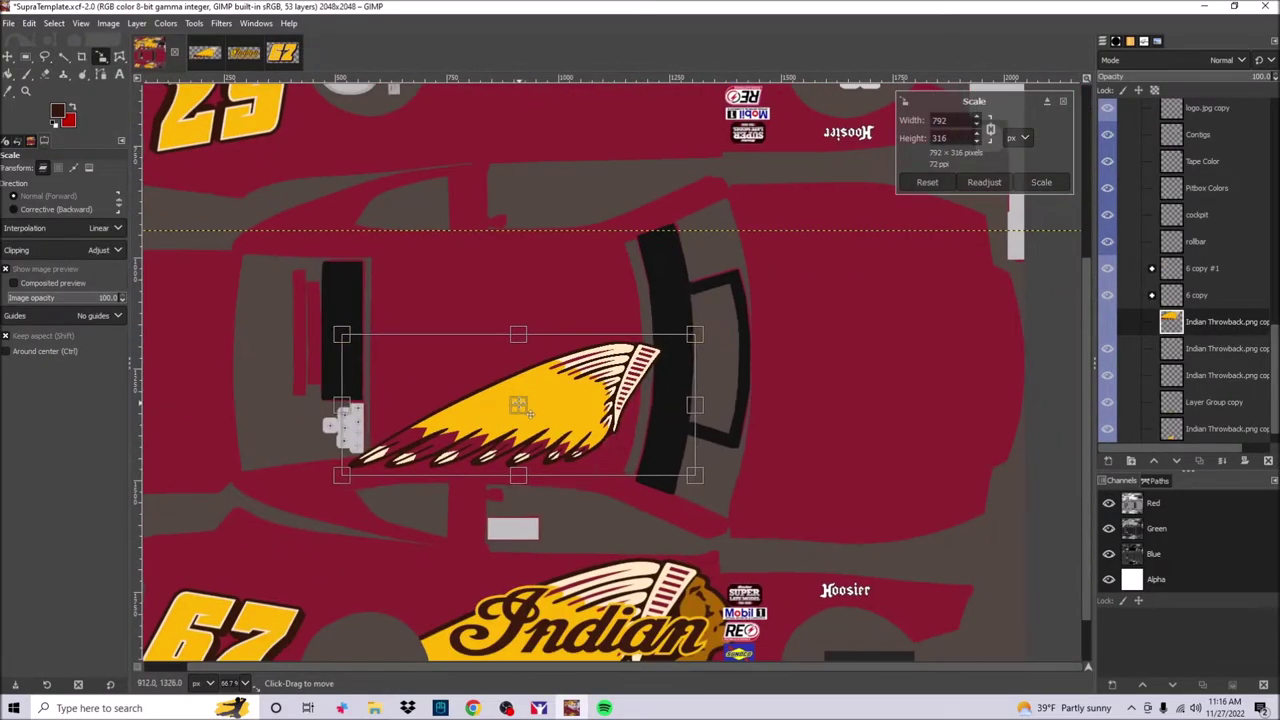
key("Return")
Step: Duplicate the roof headdress layer, flip the copy vertically and move it to mirror the original on the other roof half
right_click(749, 371)
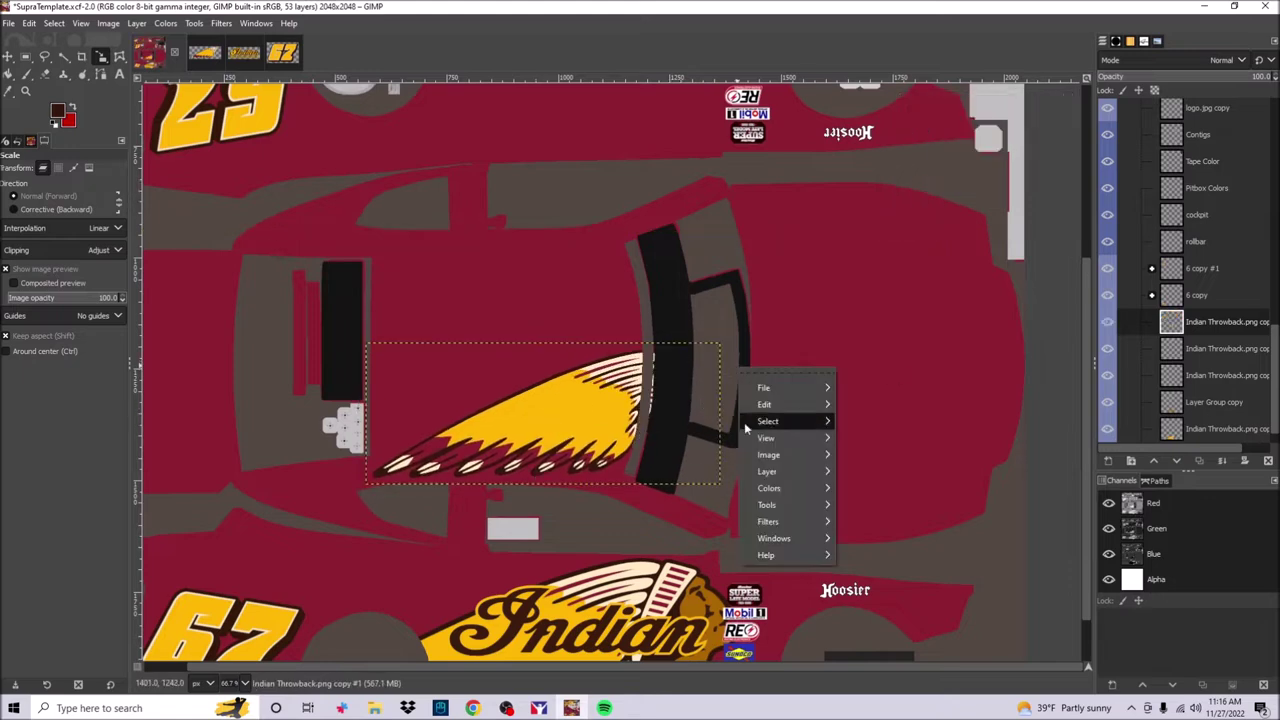
right_click(582, 378)
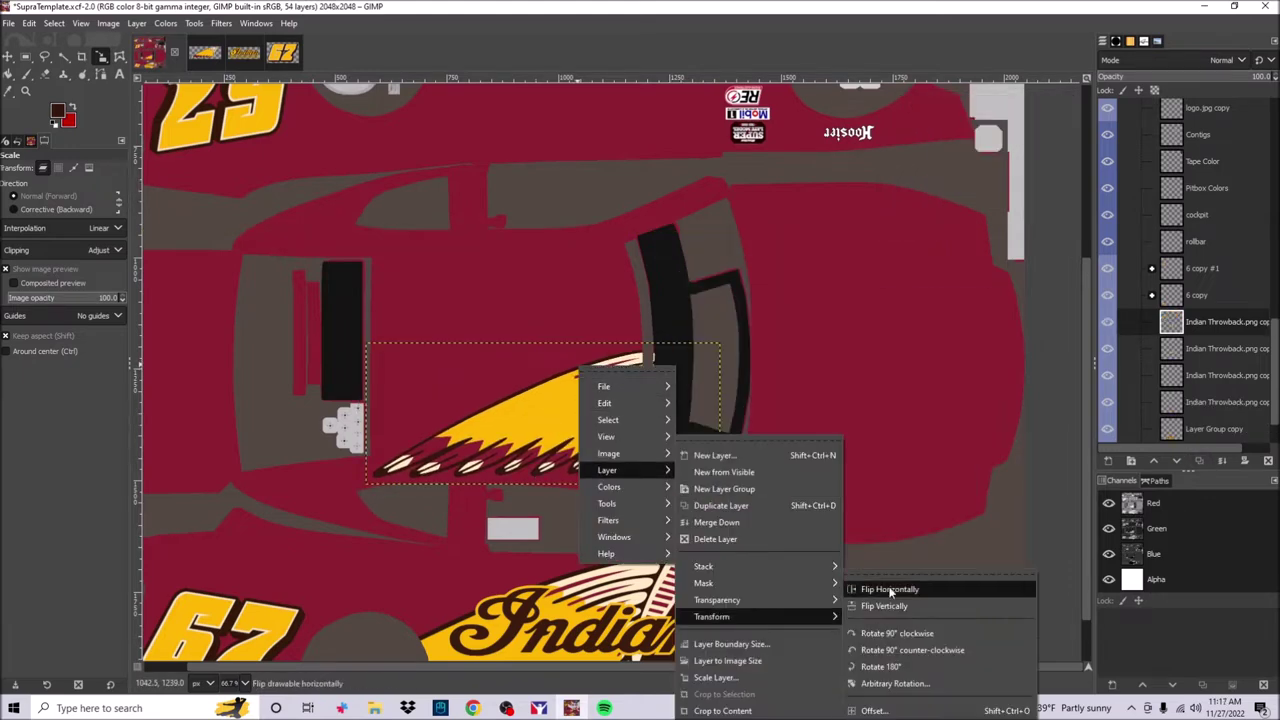
left_click(930, 589)
key("m")
left_click_drag(537, 415, 537, 284)
Step: Merge the two headdress halves into one layer, scale it down to fit the roof and centre it there
right_click(1225, 321)
left_click(1165, 178)
key("shift+s")
left_click_drag(718, 220, 672, 253)
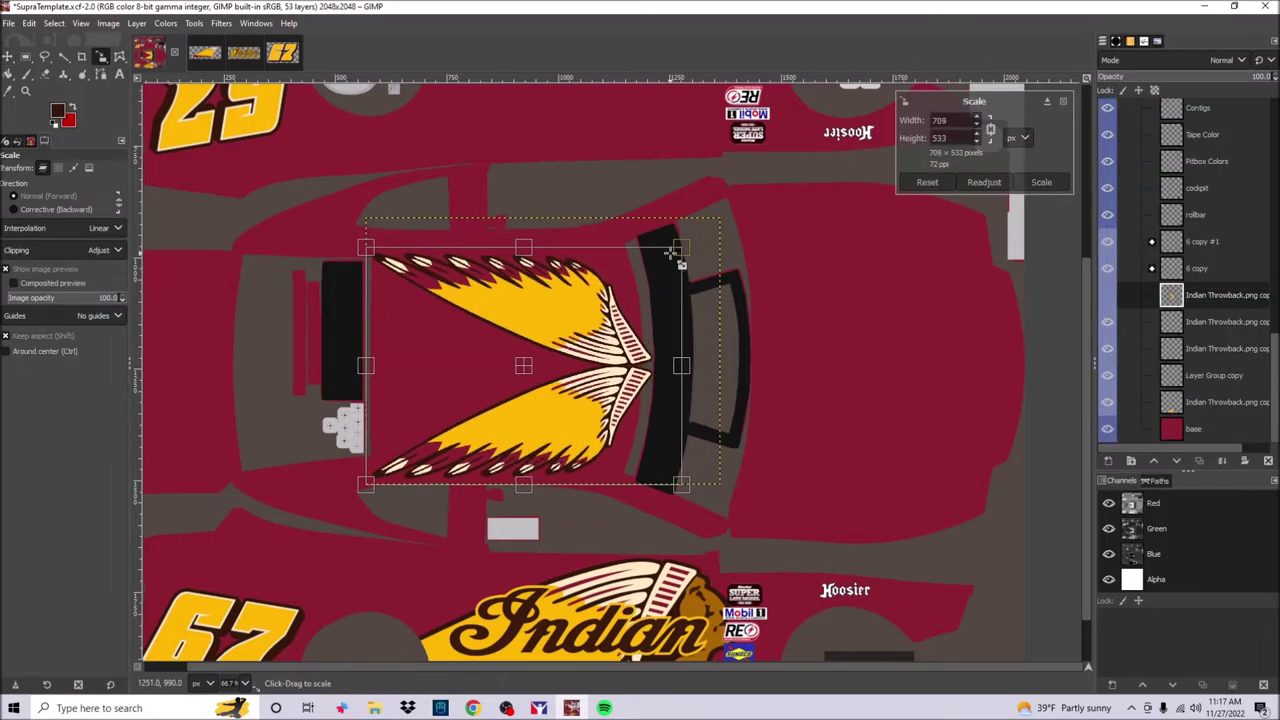
left_click(1028, 187)
key("m")
left_click_drag(524, 411, 595, 404)
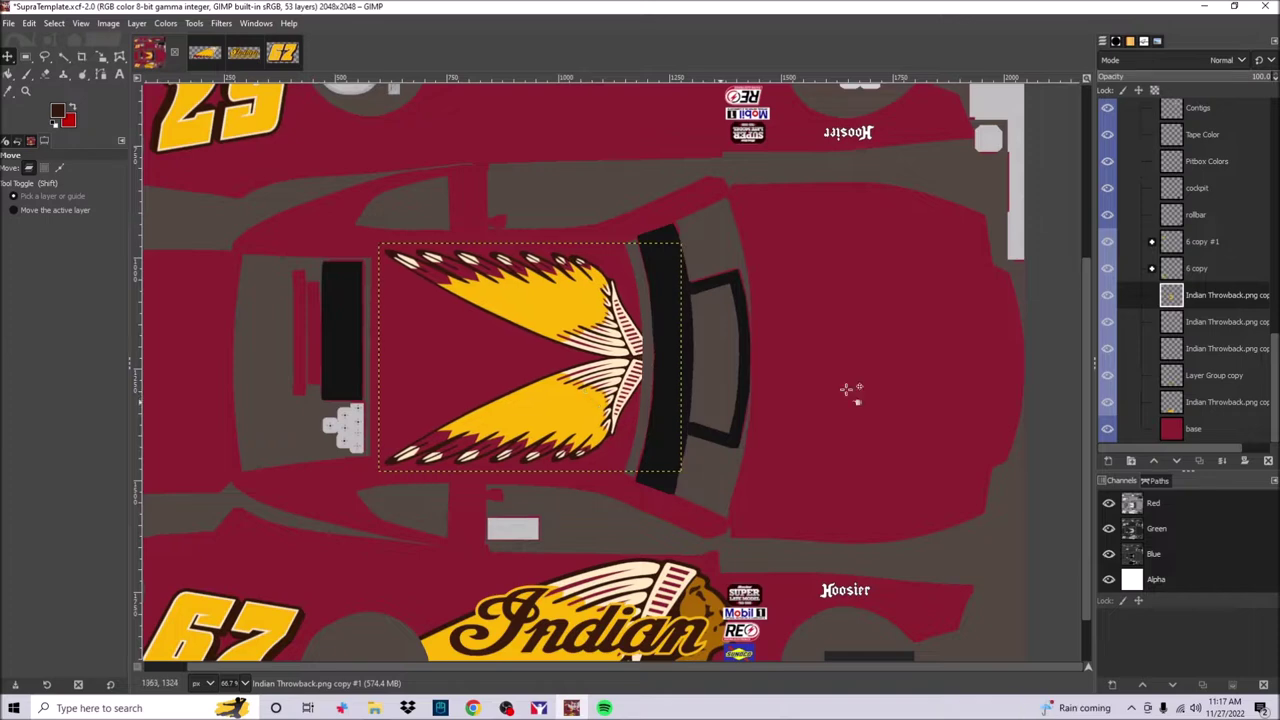
Step: Copy the number 67 graphic into the template and scale it to about 558 × 339 px over the roof headdress
key("alt+4")
left_click_drag(1147, 113, 722, 455)
key("shift+s")
left_click_drag(612, 414, 519, 382)
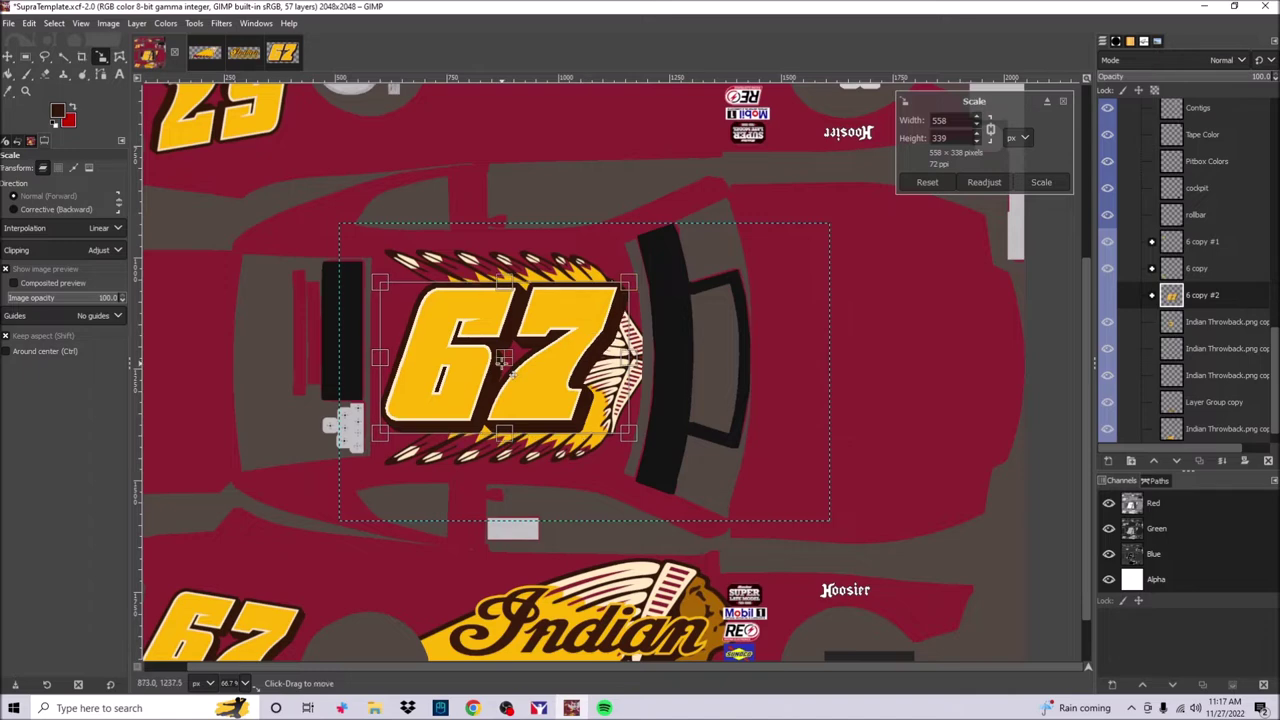
key("Return")
Step: Export the updated texture and switch to iRacing to inspect the roof number and side graphics on the car model
key("shift+ctrl+j")
left_click(8, 22)
left_click(80, 229)
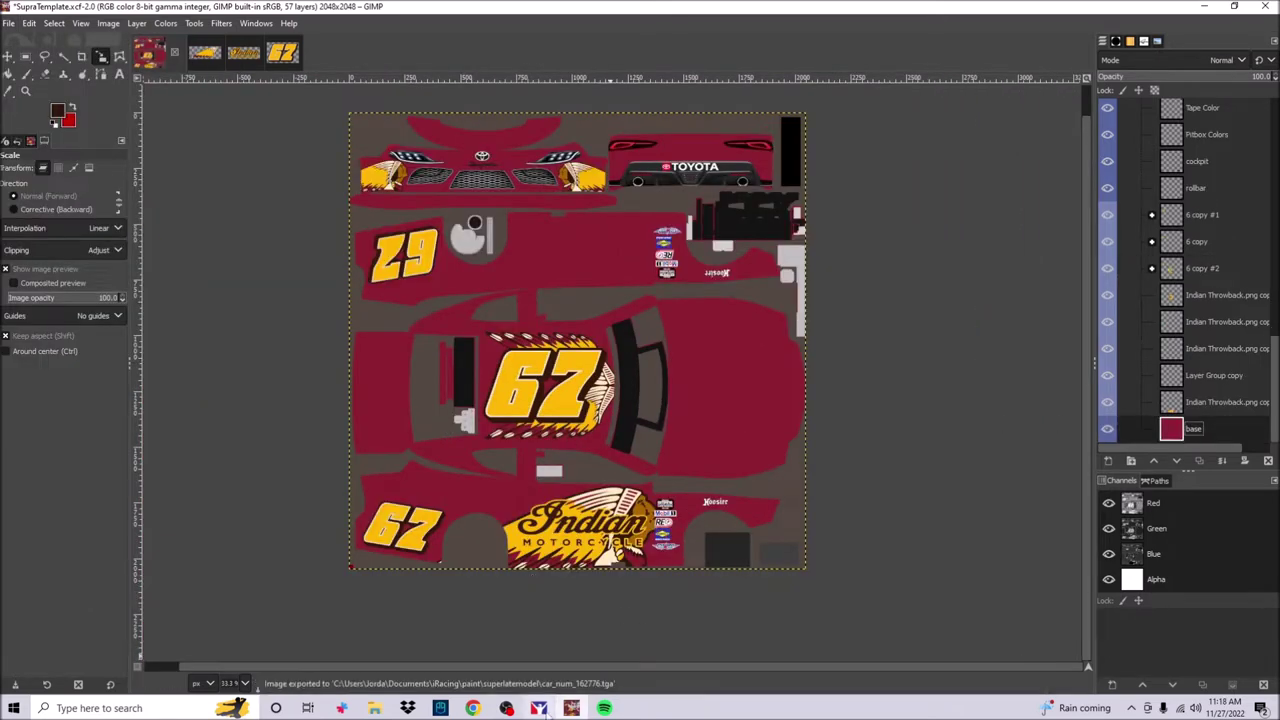
left_click(538, 708)
left_click_drag(596, 459, 697, 431)
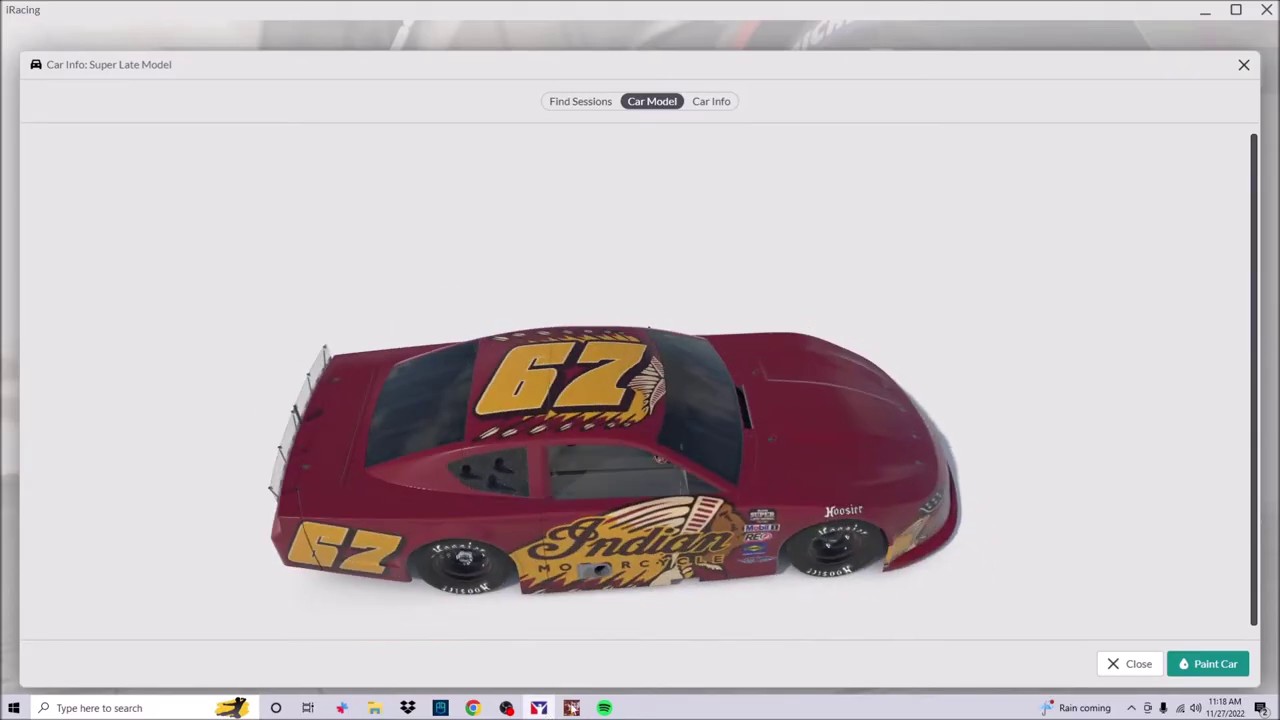
Step: Switch to GIMP and scale the mirrored headdress pair to 831 × 626 px over the hood
key("alt+Tab")
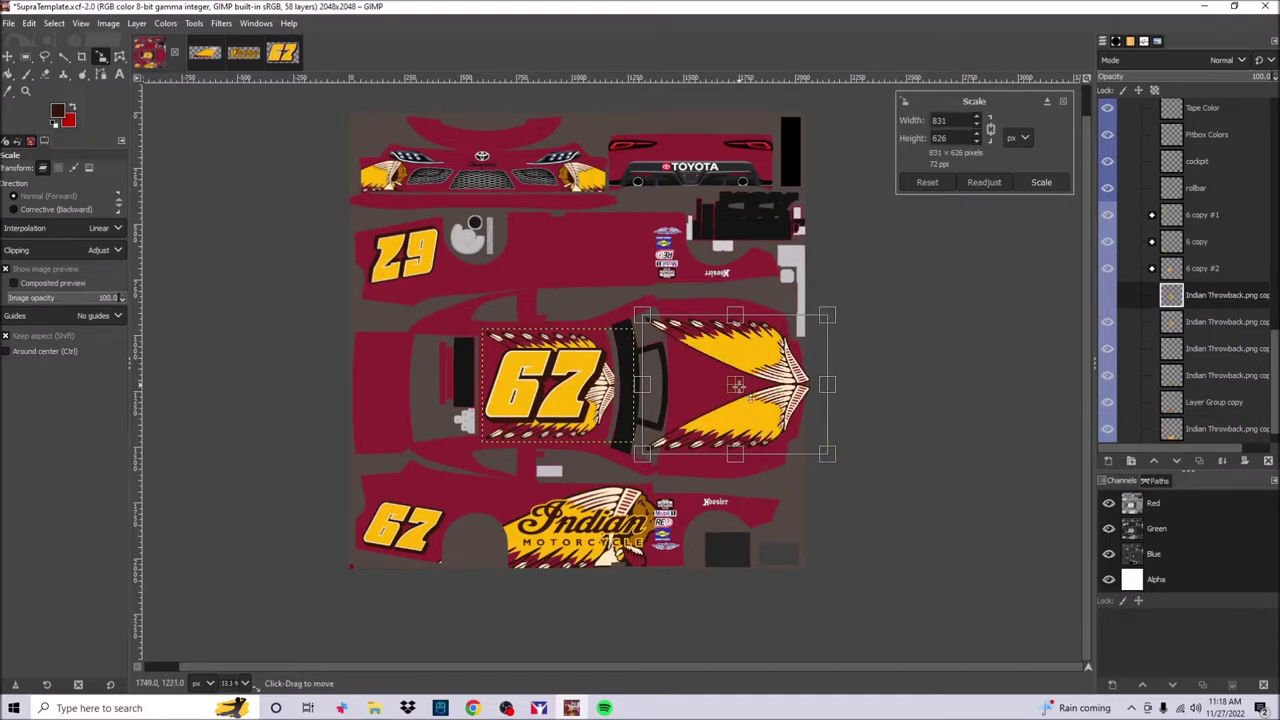
key("Return")
scroll(735, 390, "up", 2)
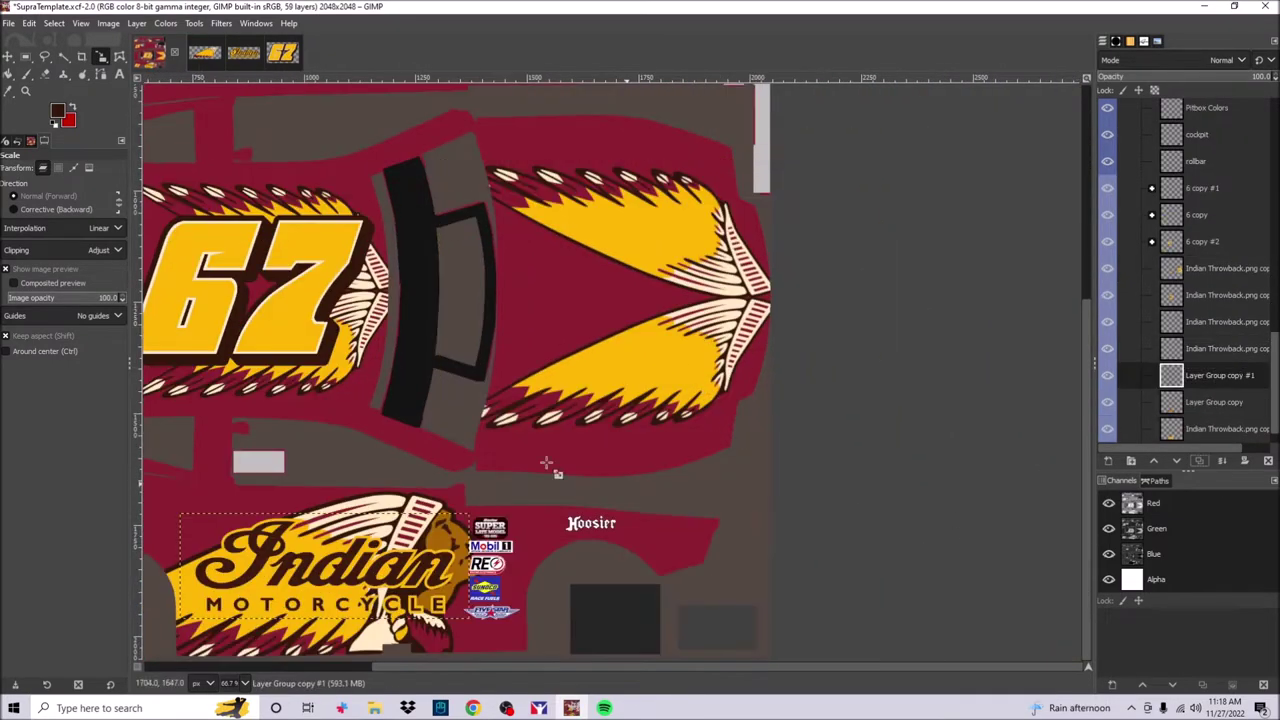
Step: Rotate a copy of the Indian Motorcycle logo 90 degrees and place it across the hood headdress at 238 × 649 px
right_click(546, 462)
left_click(800, 651)
left_click_drag(330, 565, 606, 288)
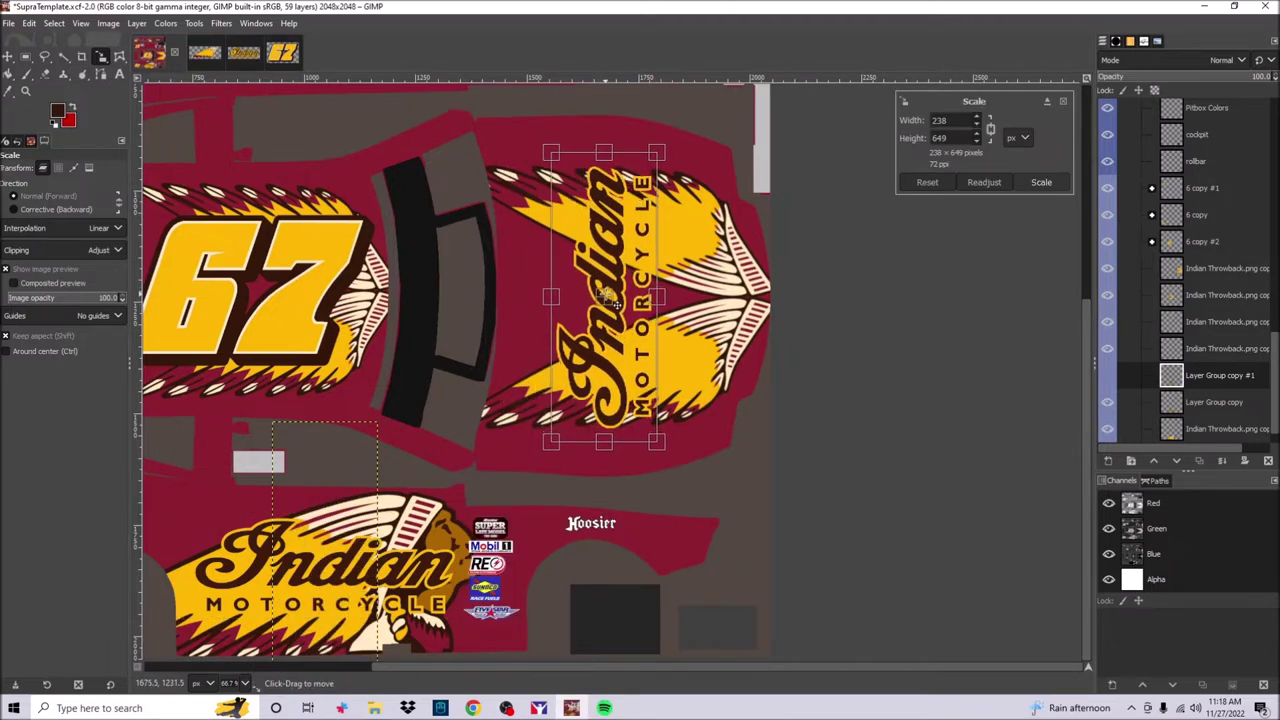
key("Return")
scroll(1209, 426, "down", 1)
left_click(1194, 428)
scroll(487, 385, "down", 2)
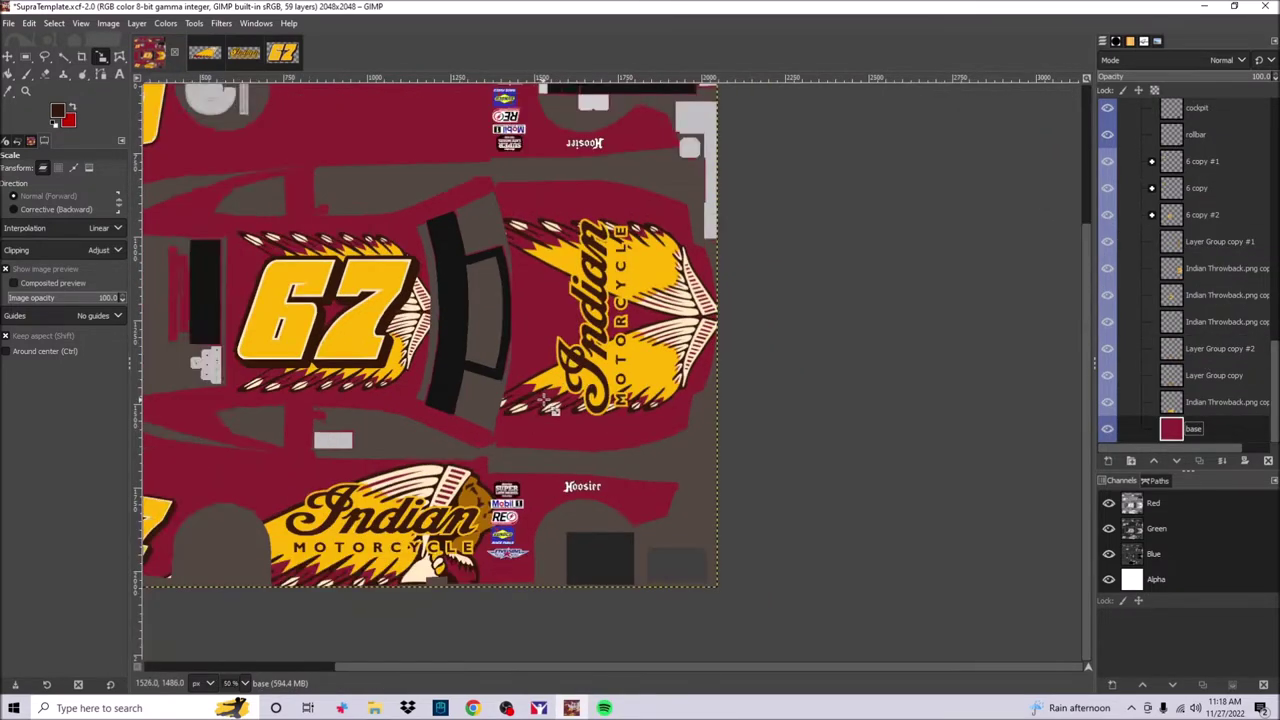
Step: Export the updated texture and switch to iRacing to inspect the hood graphics on the car model
left_click(8, 22)
left_click(50, 250)
key("alt+Tab")
left_click_drag(548, 451, 629, 429)
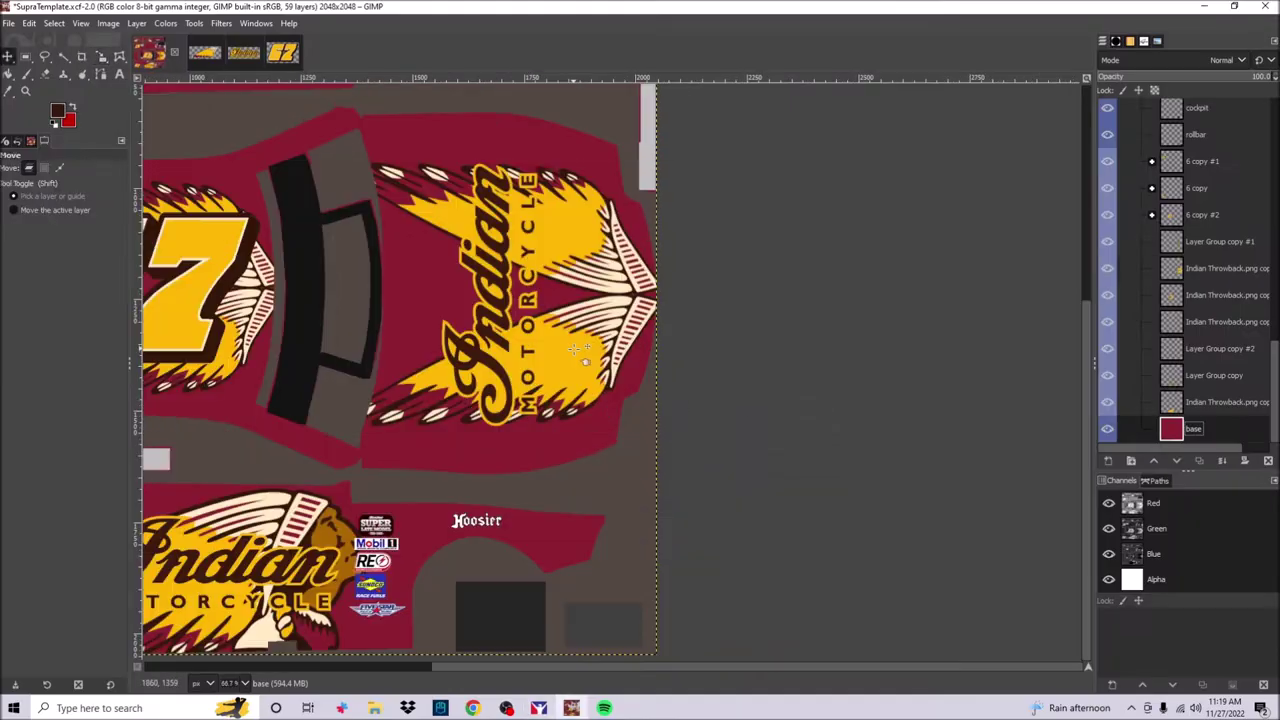
Step: Move the hood headdress slightly toward the windshield and enlarge the hood's Indian Motorcycle logo to 303 × 823 px
left_click_drag(580, 347, 568, 350)
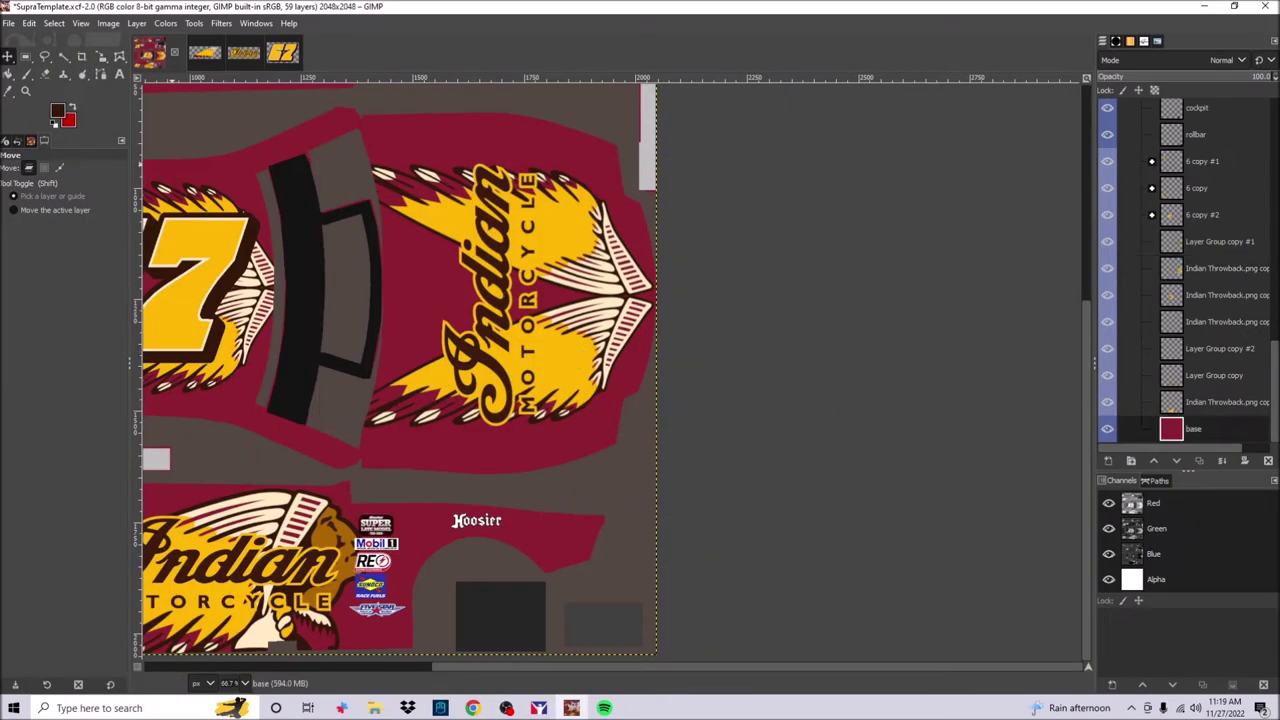
key("shift+s")
left_click(450, 154)
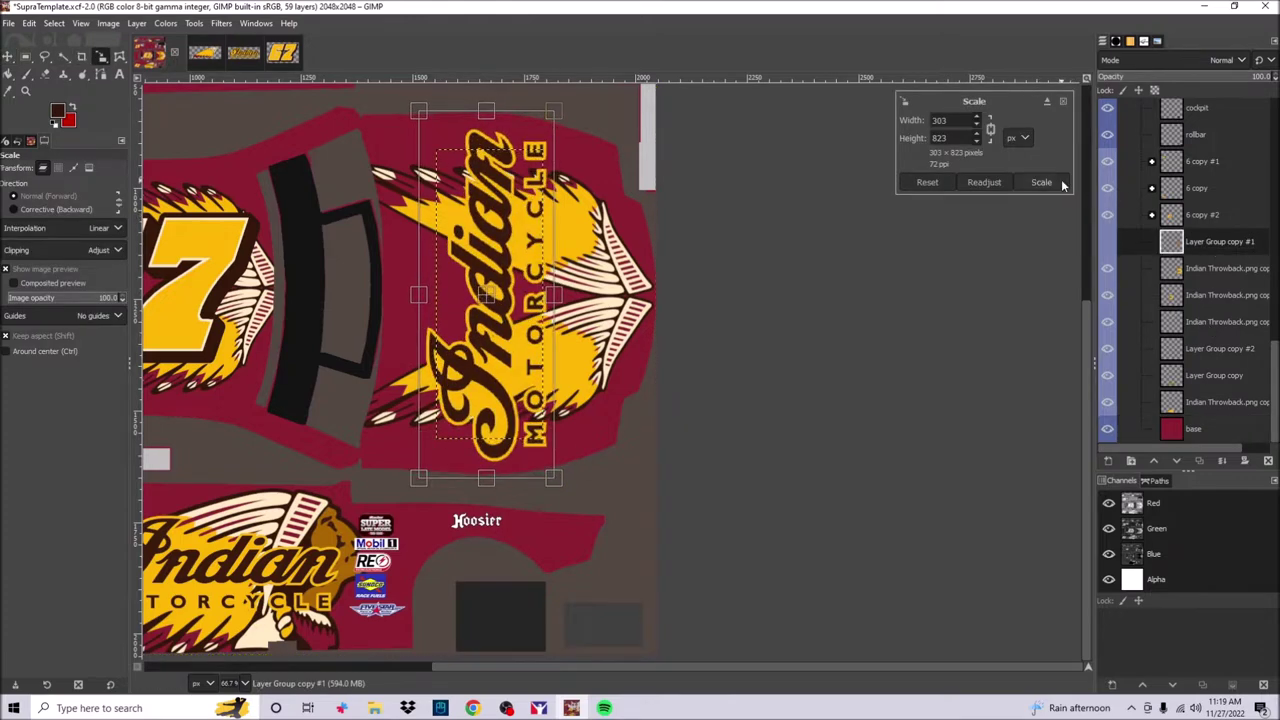
Step: Switch to iRacing and inspect the enlarged hood logo and the driver's side of the car model
key("alt+Tab")
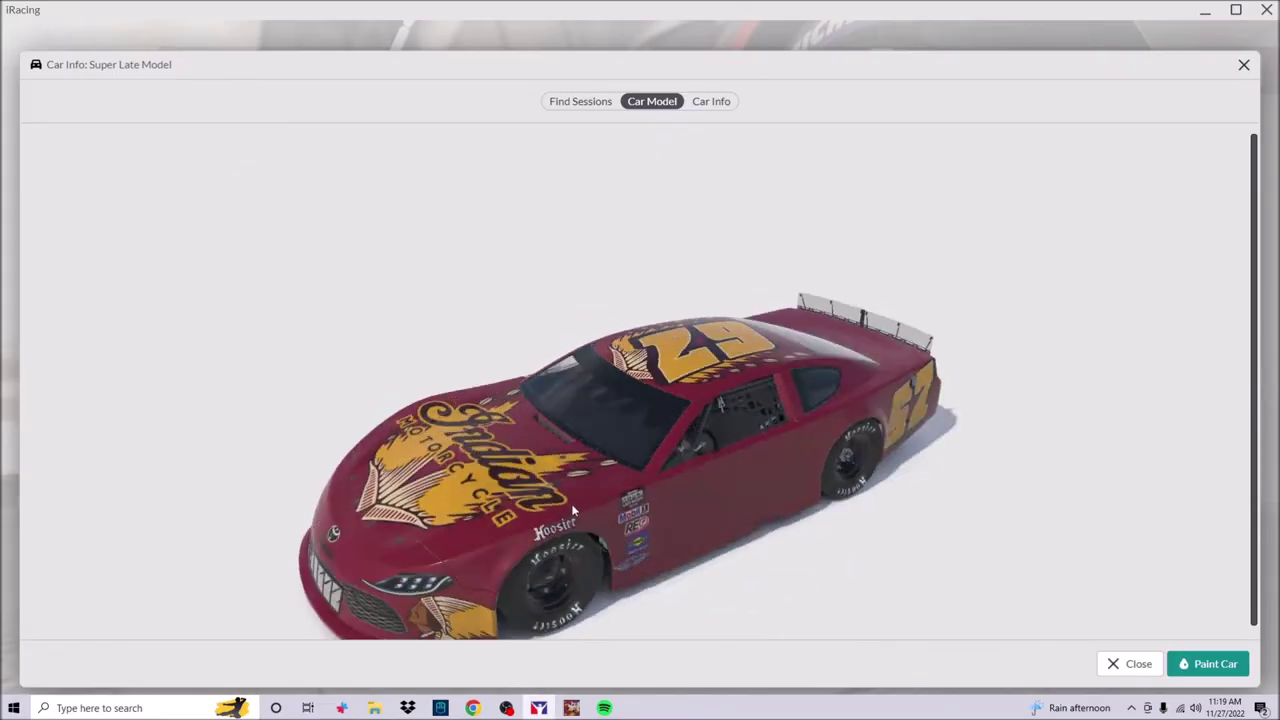
mouse_move(695, 507)
left_mouse_down()
mouse_move(586, 491)
mouse_move(823, 537)
mouse_move(639, 520)
mouse_move(720, 510)
mouse_move(660, 505)
mouse_move(750, 497)
mouse_move(670, 501)
mouse_move(726, 456)
mouse_move(743, 509)
mouse_move(959, 463)
mouse_move(851, 431)
left_mouse_up()
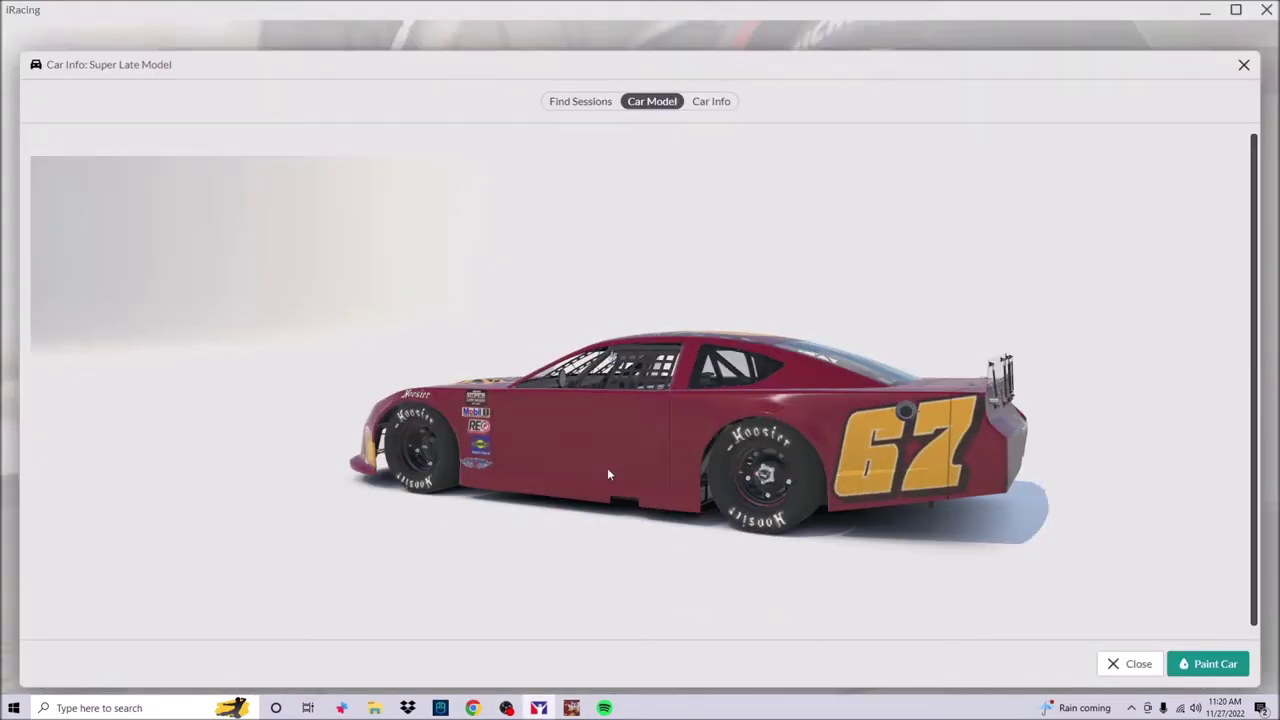
left_click_drag(607, 467, 994, 514)
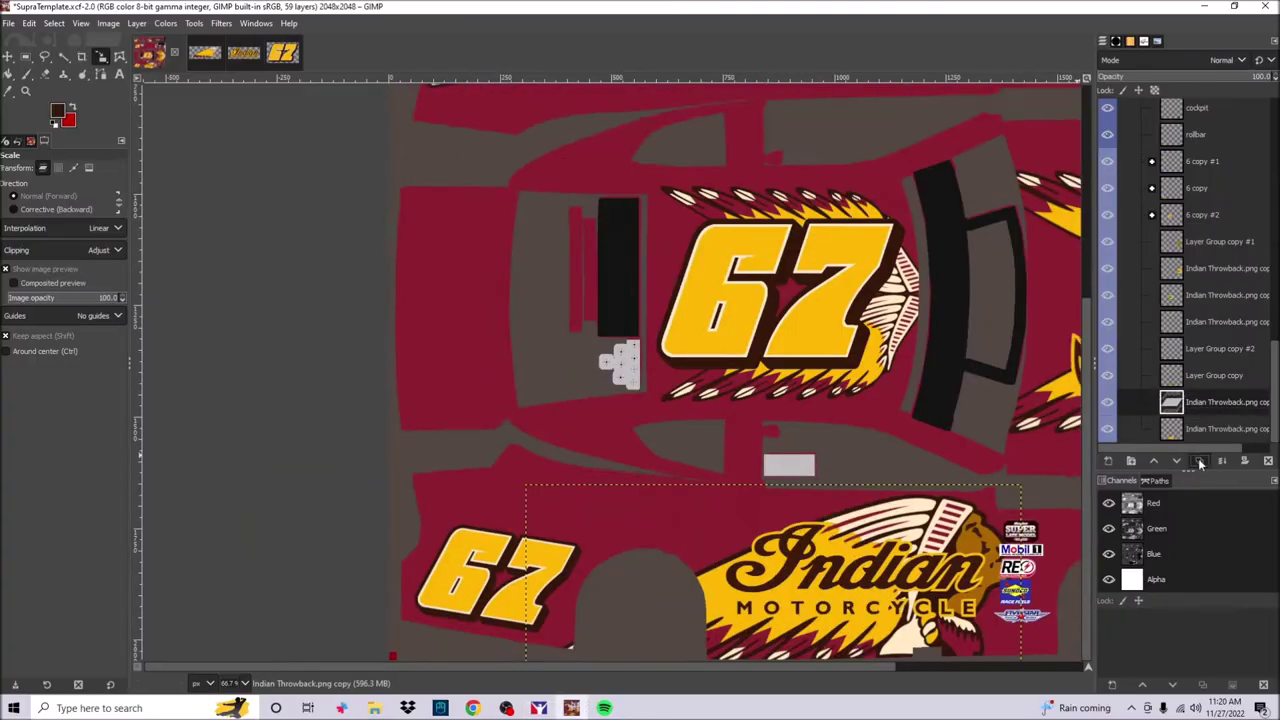
Step: Flip the duplicated side headdress graphic vertically and move it onto the opposite side panel of the template
right_click(680, 455)
left_click(1000, 656)
key("m")
left_click_drag(680, 600, 677, 146)
scroll(855, 247, "up", 3)
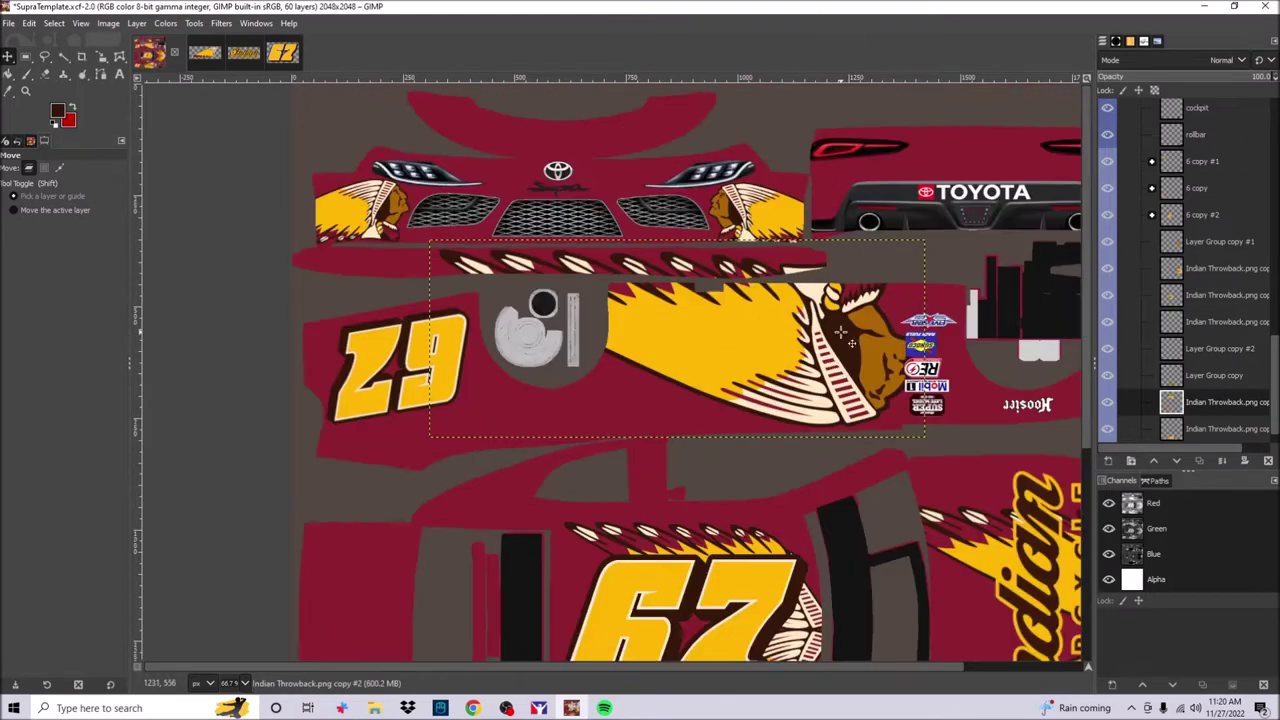
scroll(843, 370, "down", 5)
scroll(851, 404, "up", 5)
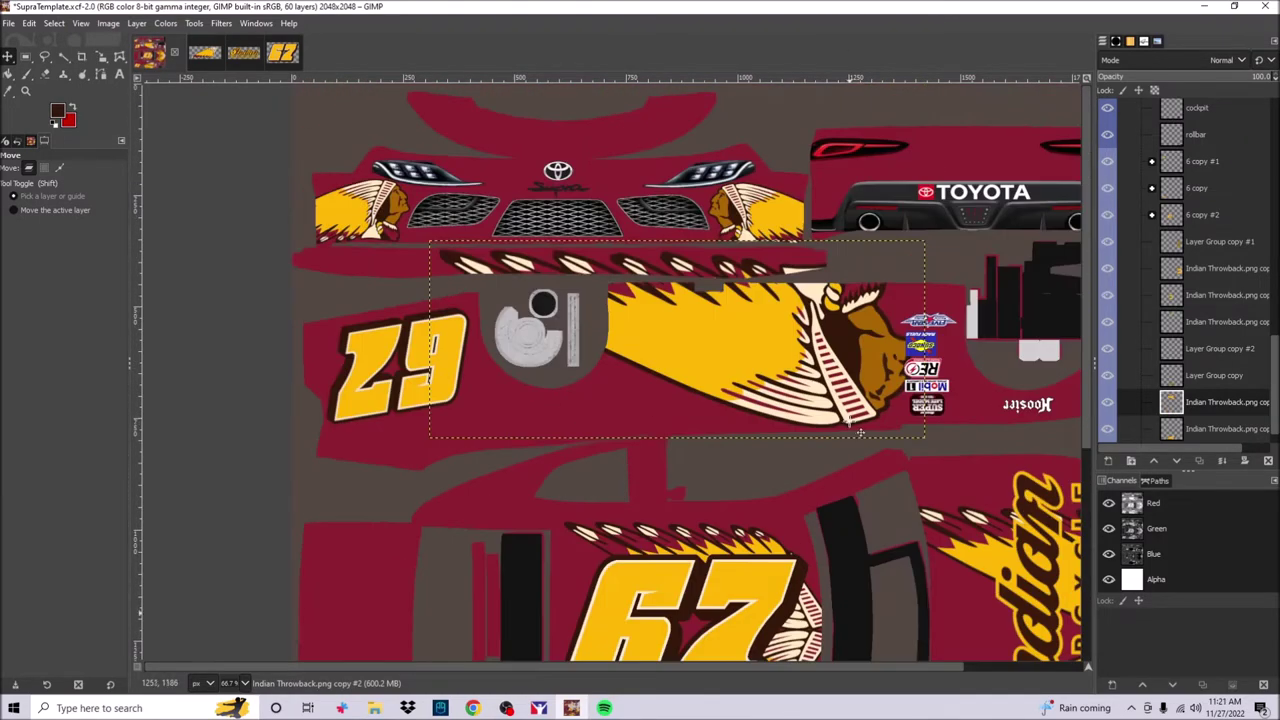
Step: Nudge the flipped side headdress toward the window line and check its position on the iRacing car model
key("Up")
key("Up")
key("Up")
key("Up")
key("Up")
key("Up")
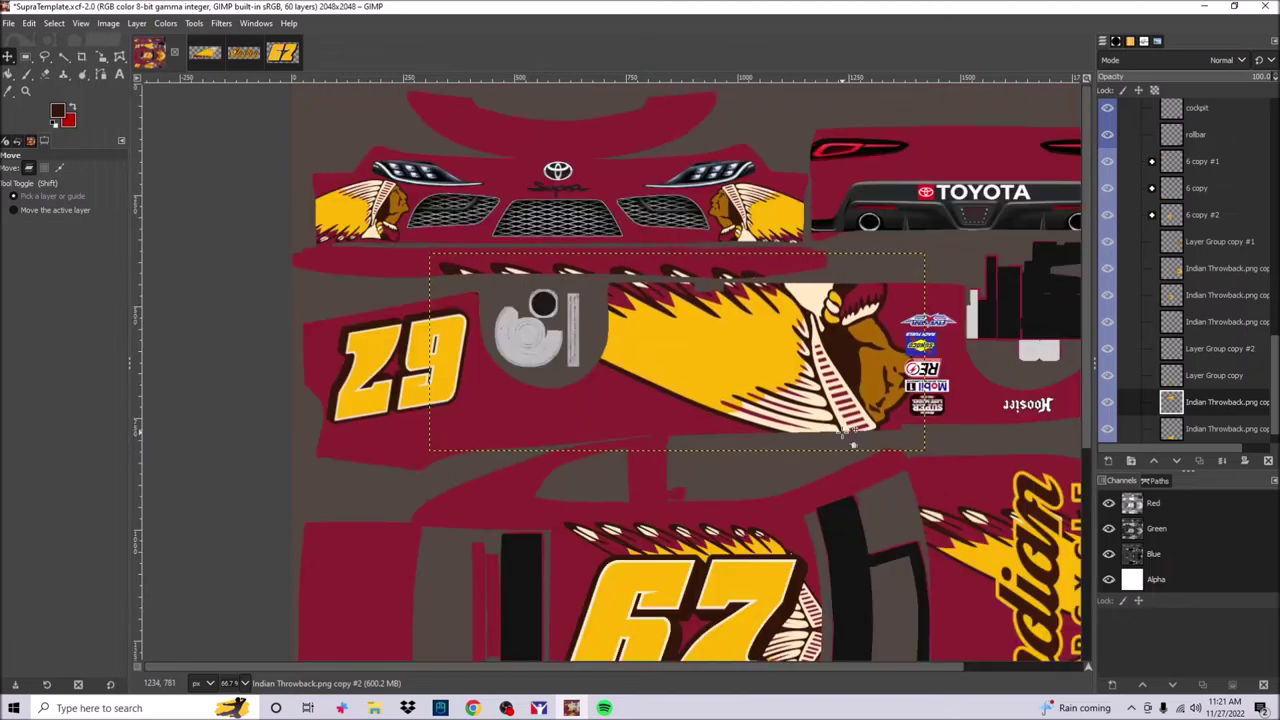
key("alt+Tab")
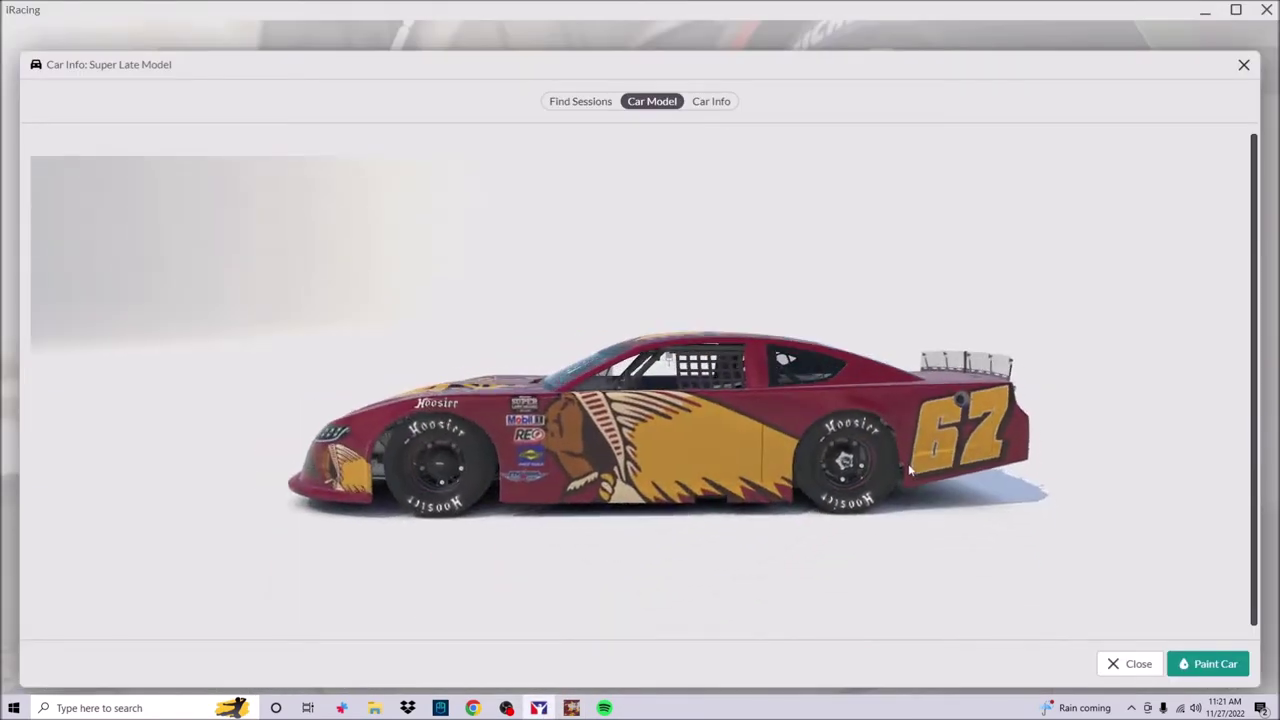
key("alt+Tab")
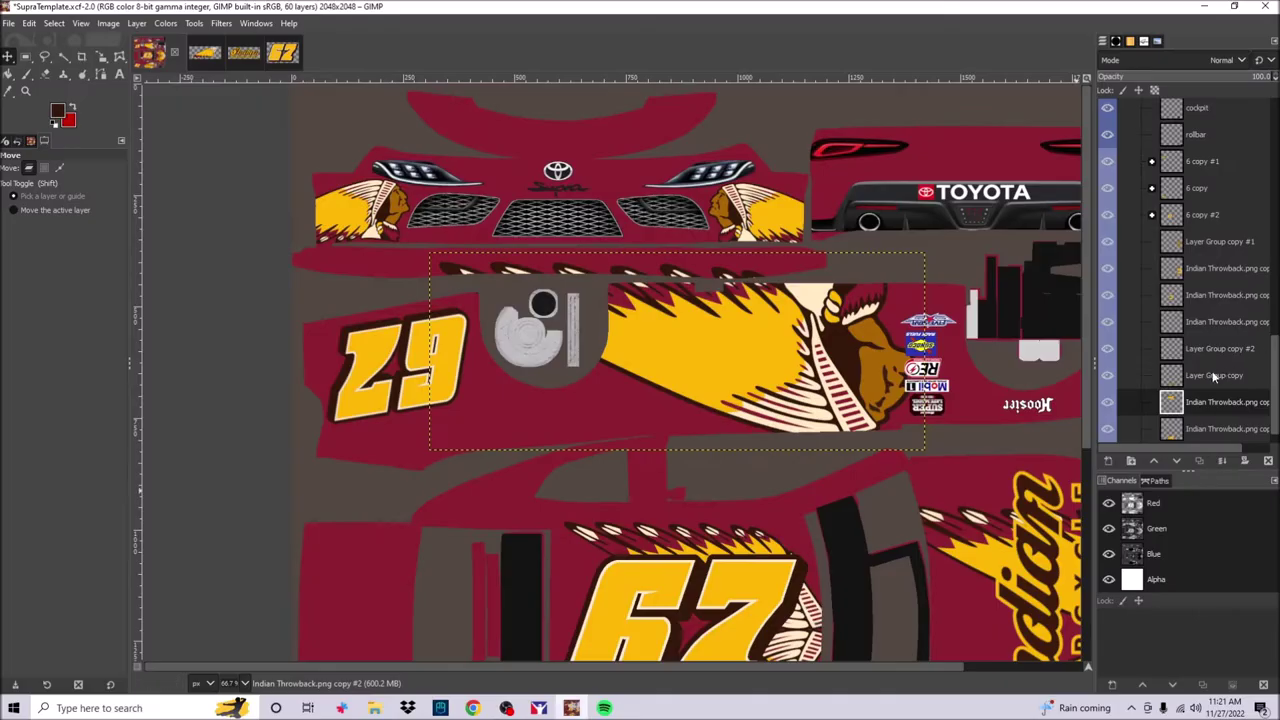
Step: Rotate a copy of the side Indian Motorcycle logo 180 degrees and place it over the flipped headdress on the opposite side
scroll(676, 490, "down", 5)
right_click(676, 490)
mouse_move(698, 583)
mouse_move(803, 616)
left_click(968, 650)
left_click_drag(840, 600, 813, 12)
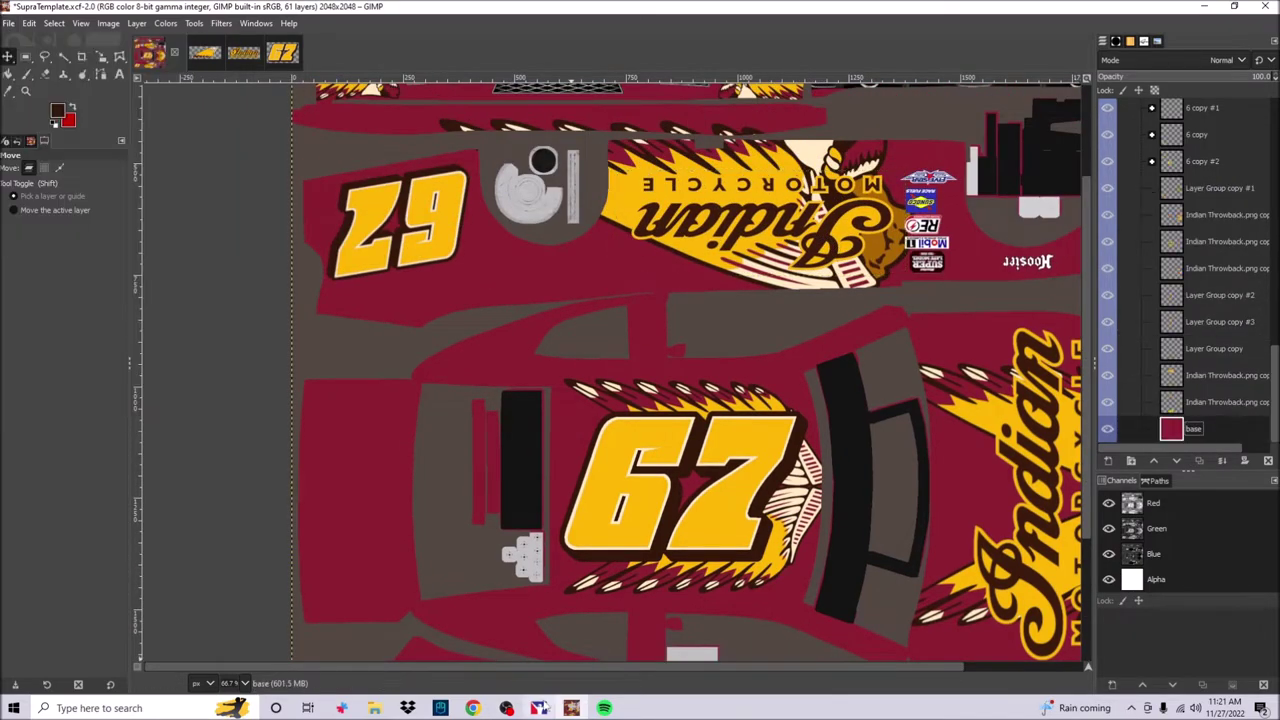
Step: Check the side logo in iRacing, export the updated texture from GIMP and inspect the roof and hood on the car model
key("alt+Tab")
left_click_drag(641, 428, 808, 456)
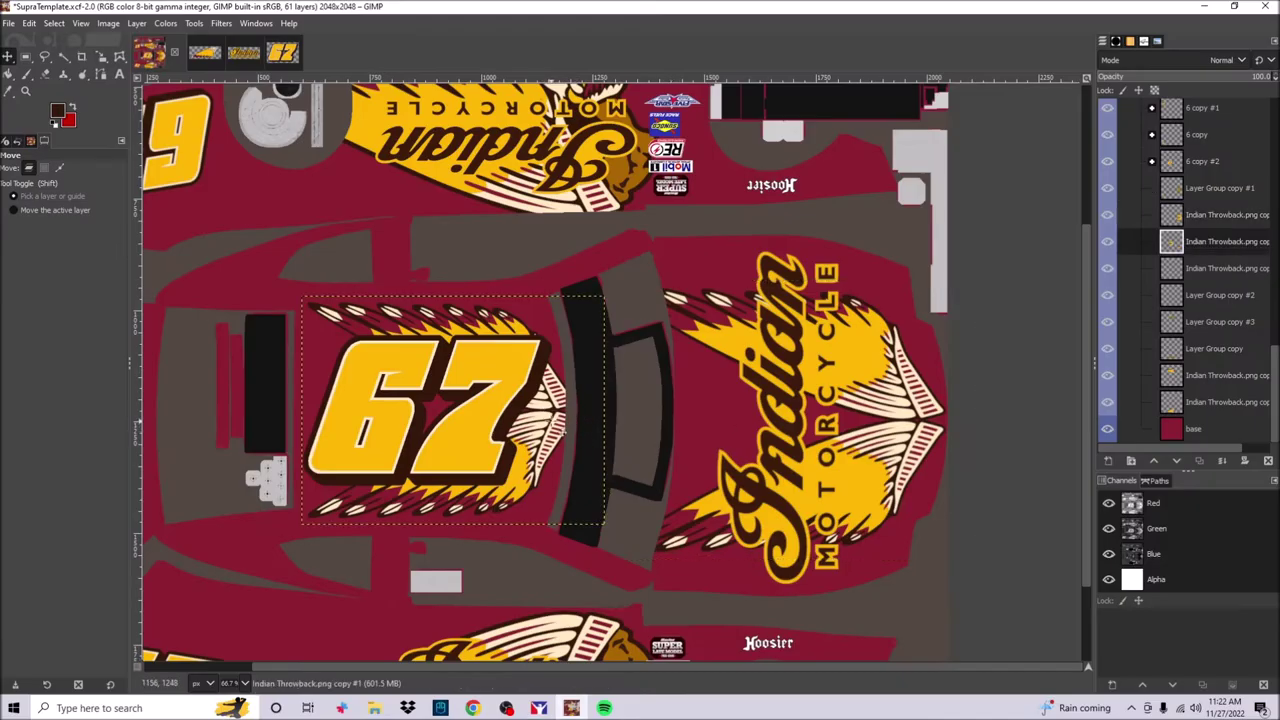
key("alt+f")
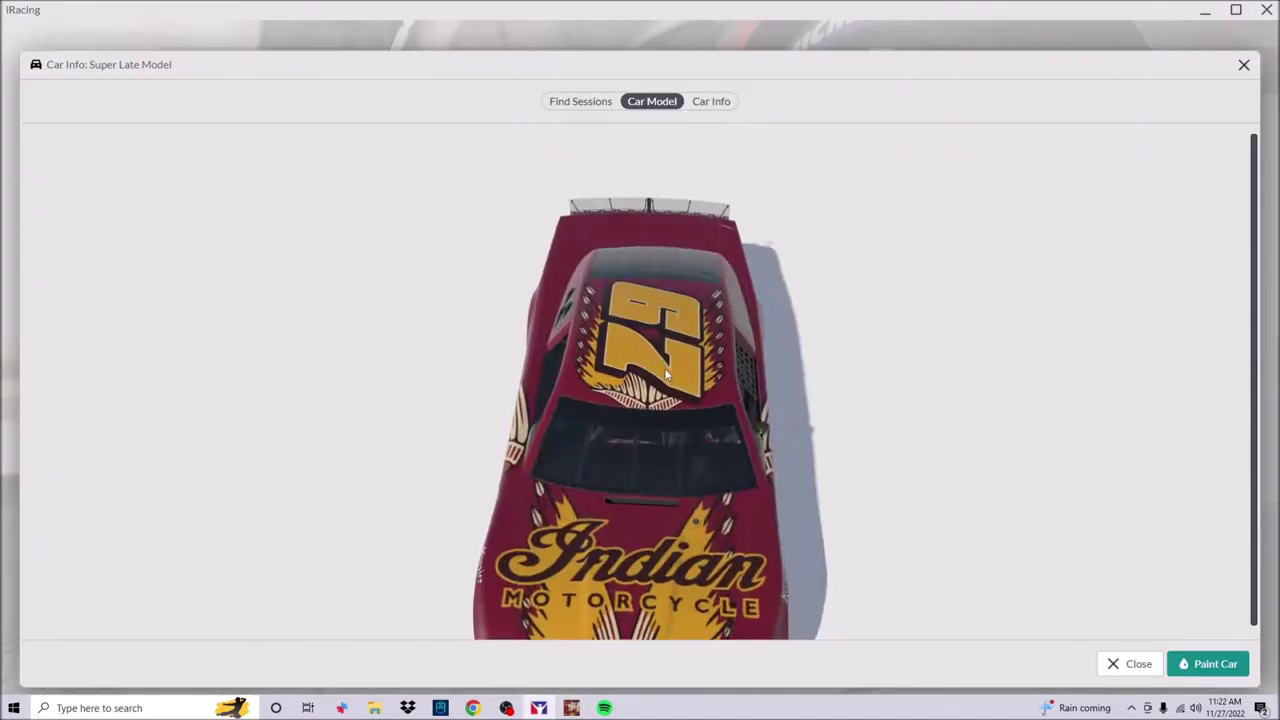
left_click_drag(667, 373, 831, 506)
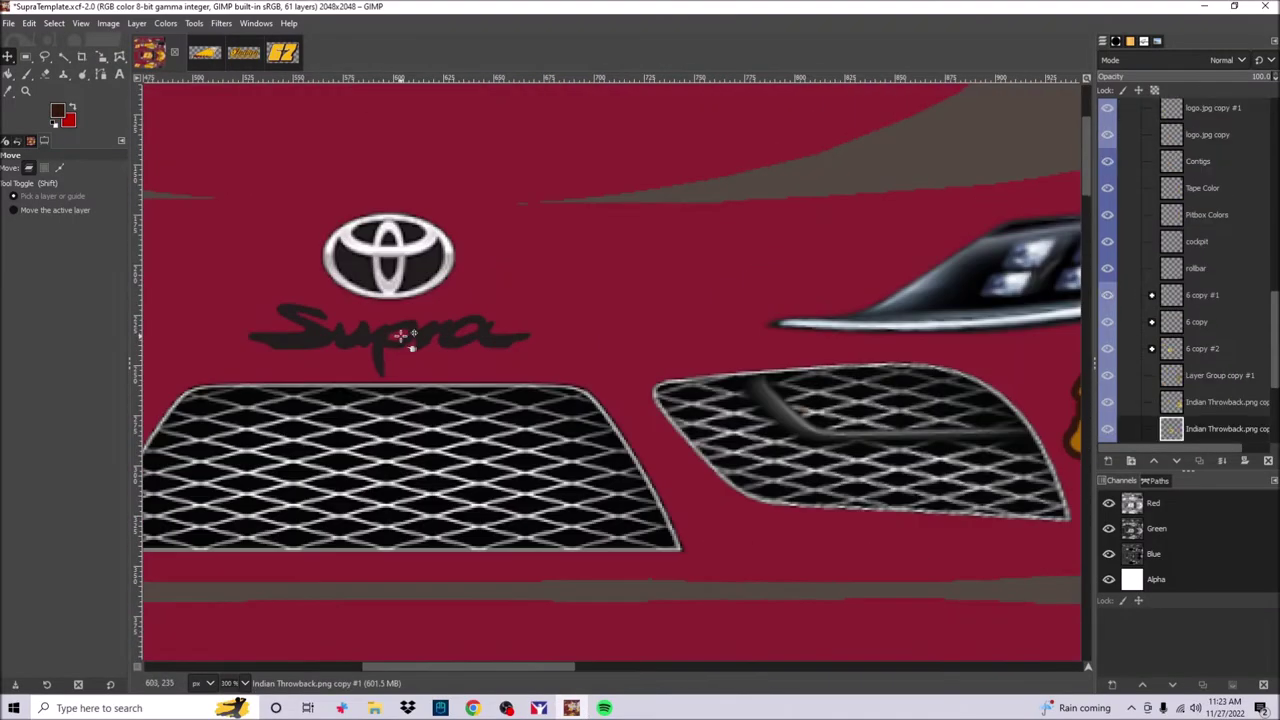
Step: Lower the Supra script and the Toyota emblem slightly on the nose and export the texture
left_click_drag(386, 343, 385, 348)
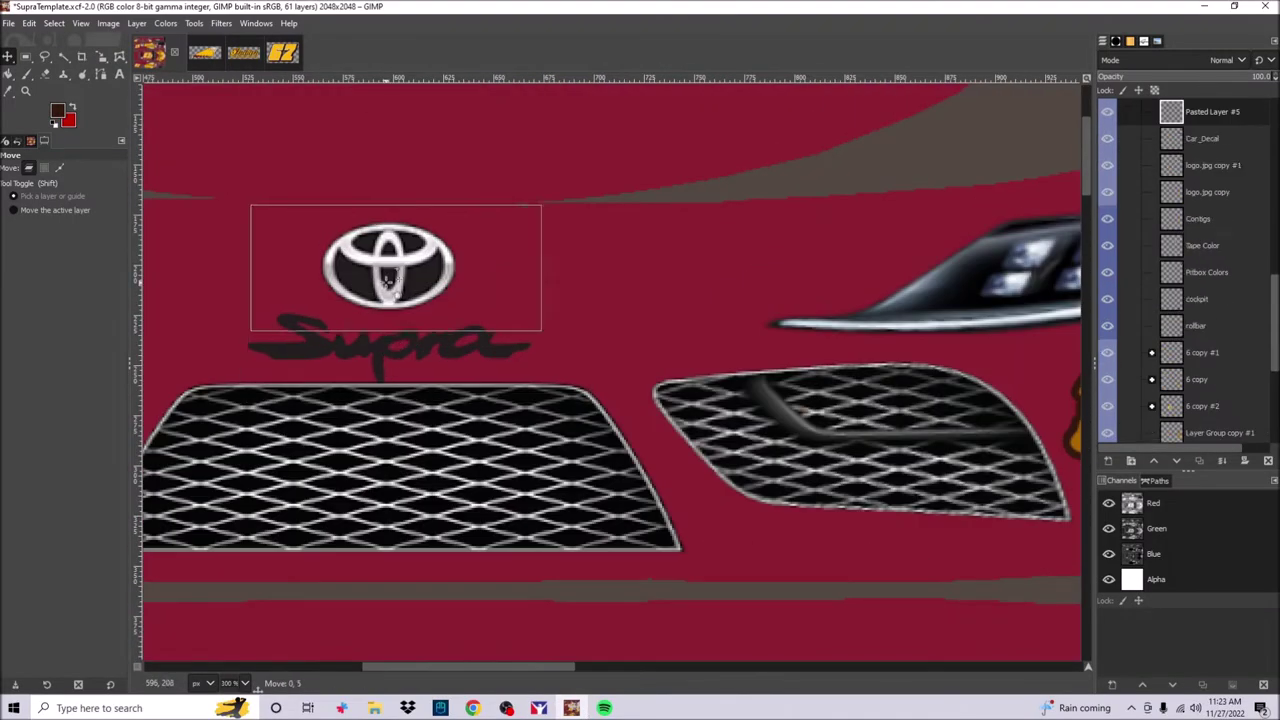
left_click(8, 22)
left_click(30, 226)
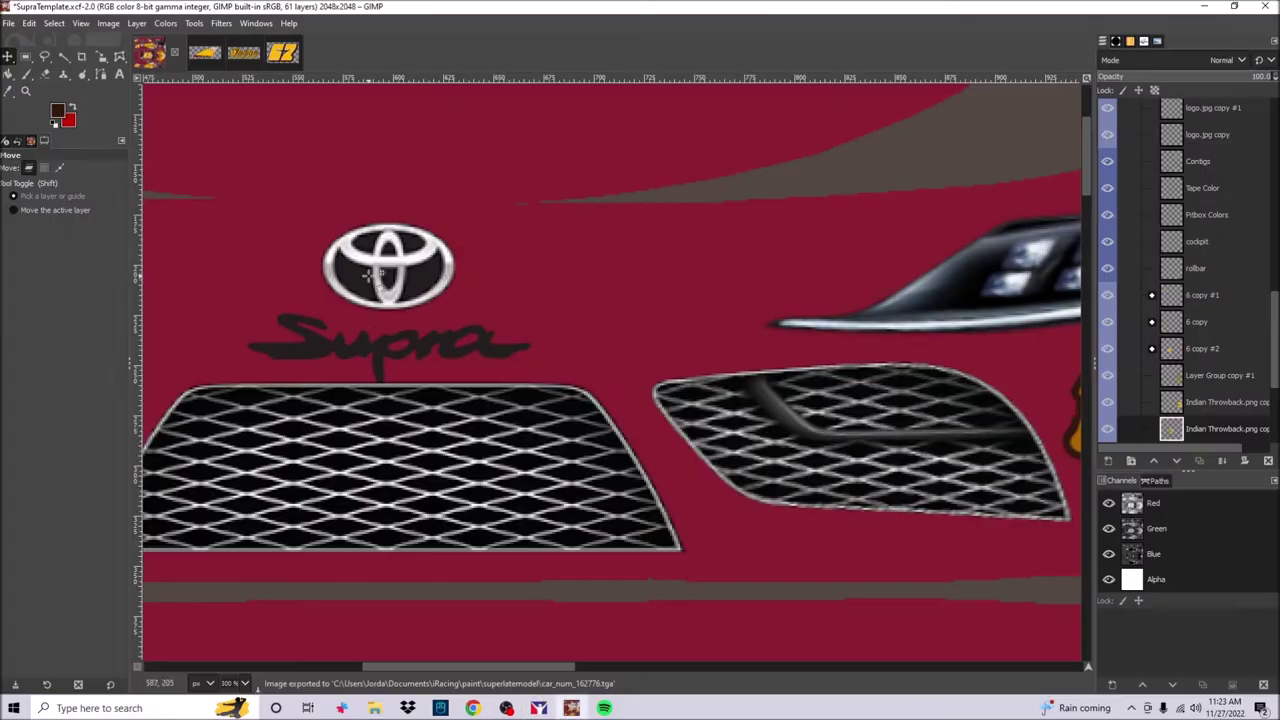
left_click(18, 21)
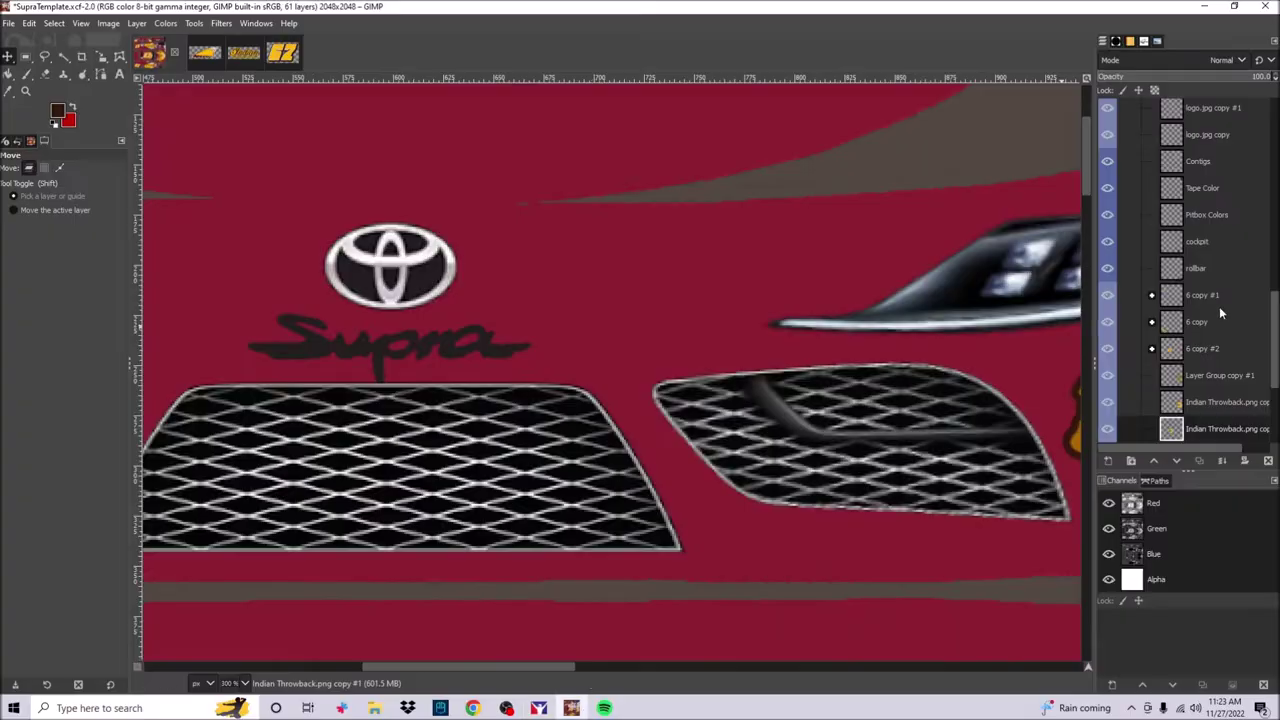
Step: Scale a copy of the number 67 to about 90 × 55 px over a headlight and inspect the small numbers on the iRacing model
scroll(1210, 310, "up", 4)
key("1")
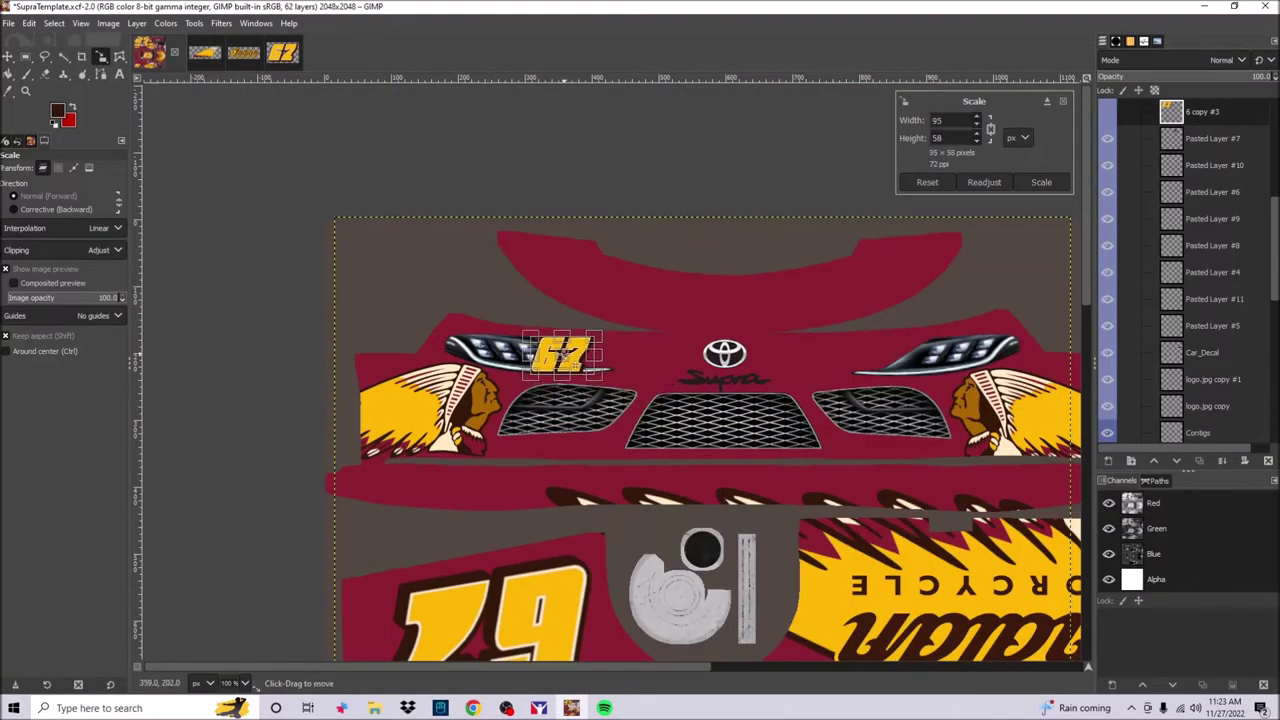
key("1")
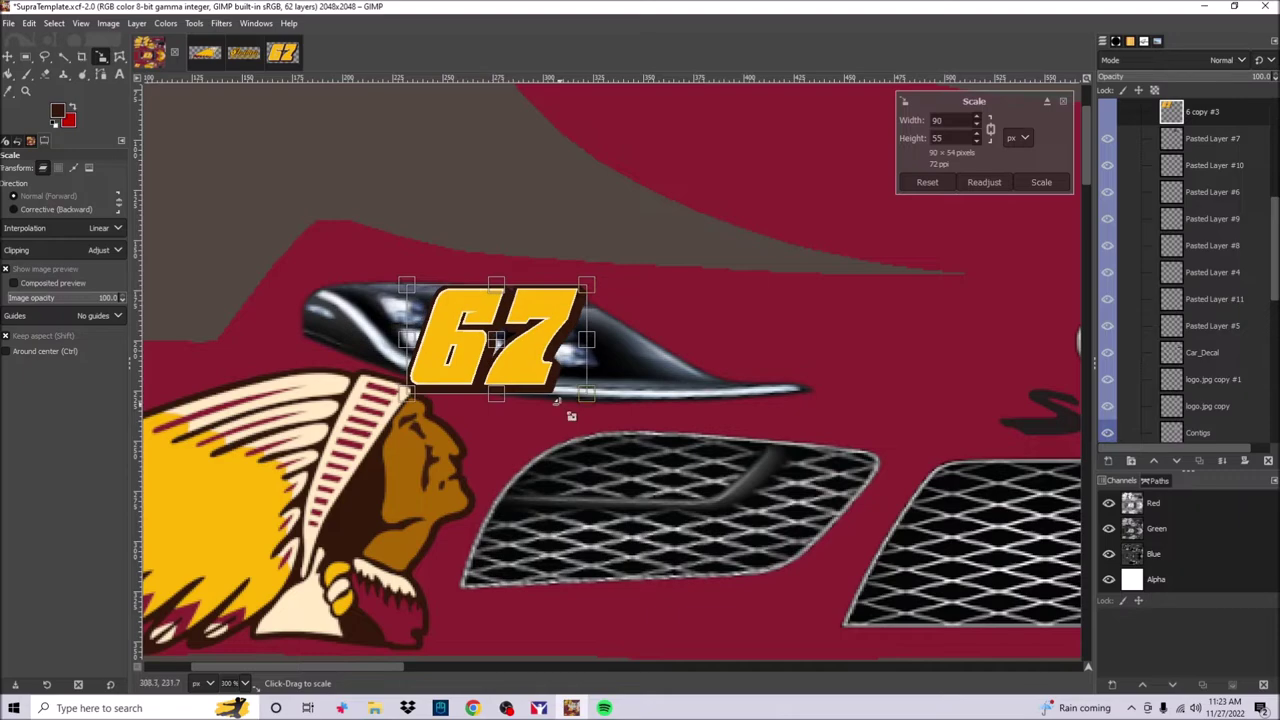
key("Return")
key("1")
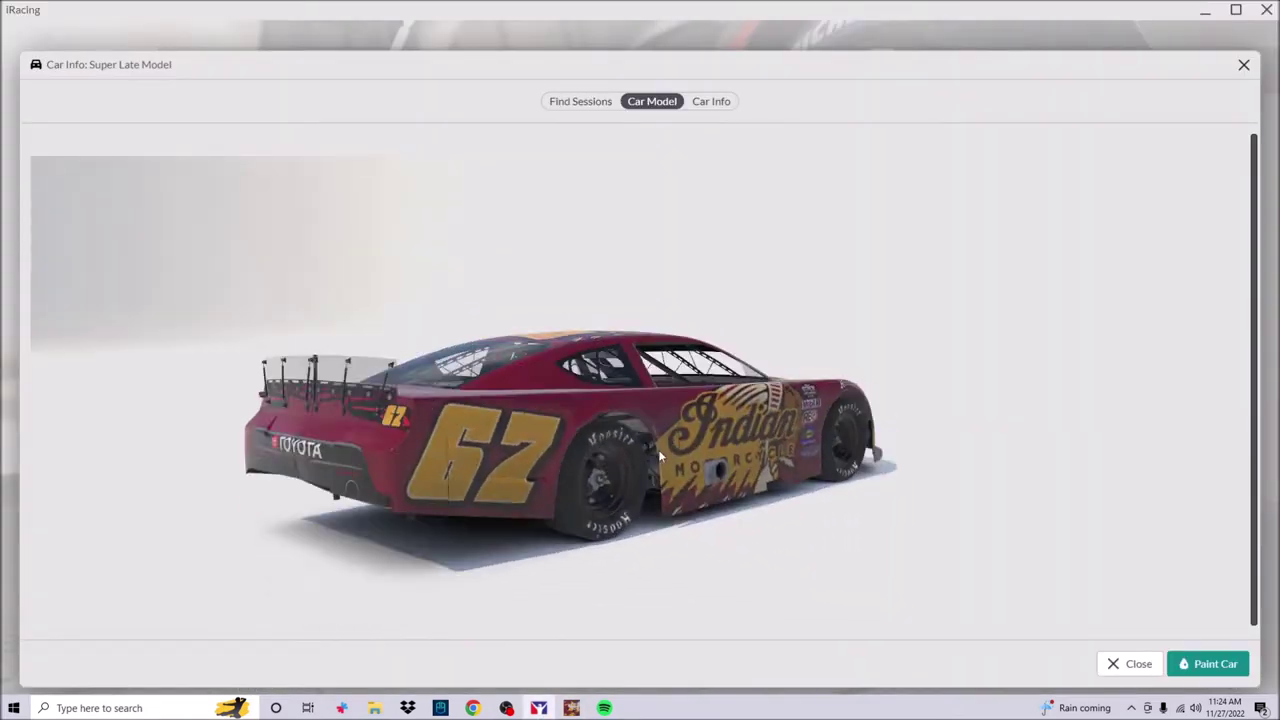
left_click_drag(658, 449, 635, 405)
left_click_drag(657, 356, 818, 493)
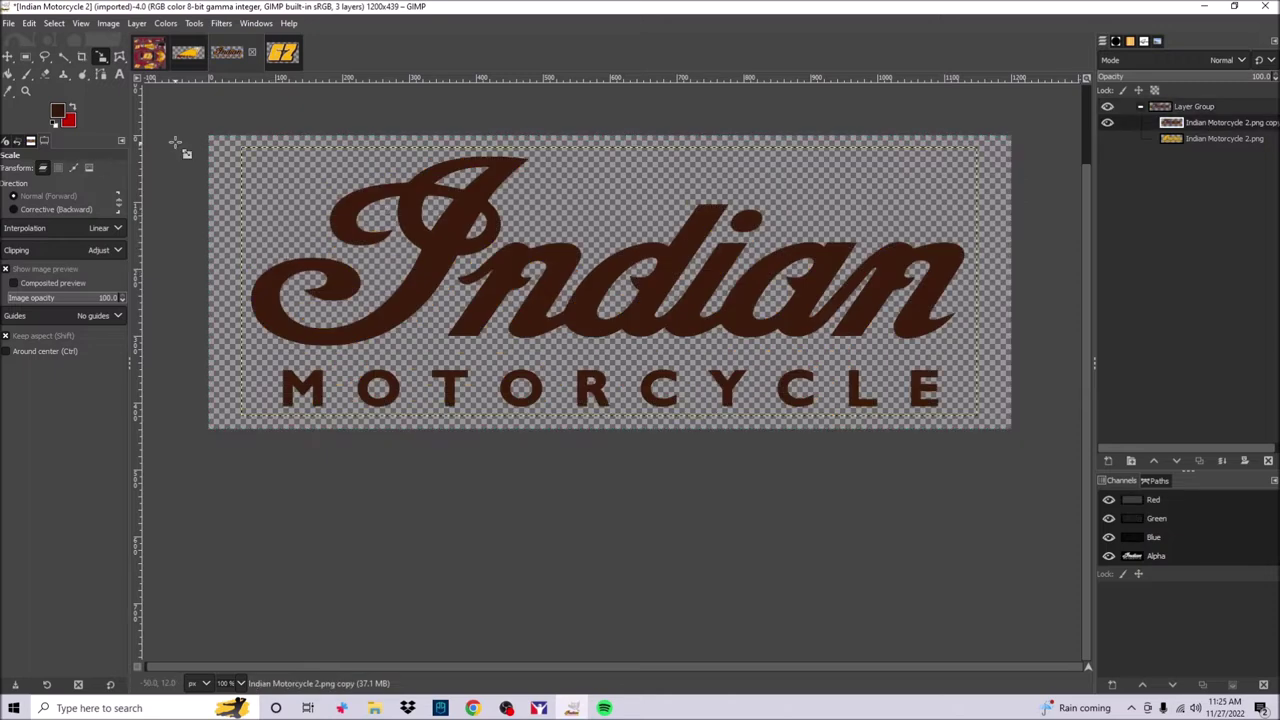
Step: Turn the dark brown Indian Motorcycle lettering layer white and recolour it yellow with Colorize
left_click(392, 627)
right_click(505, 232)
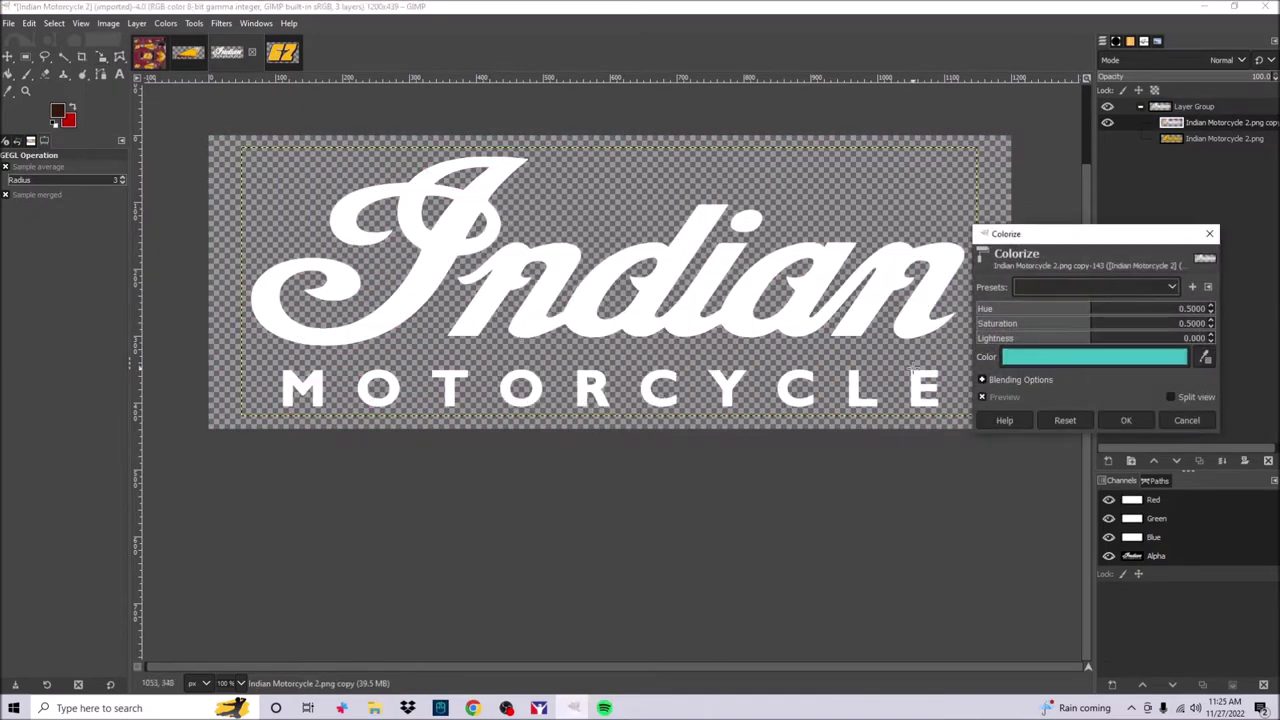
left_click(1095, 357)
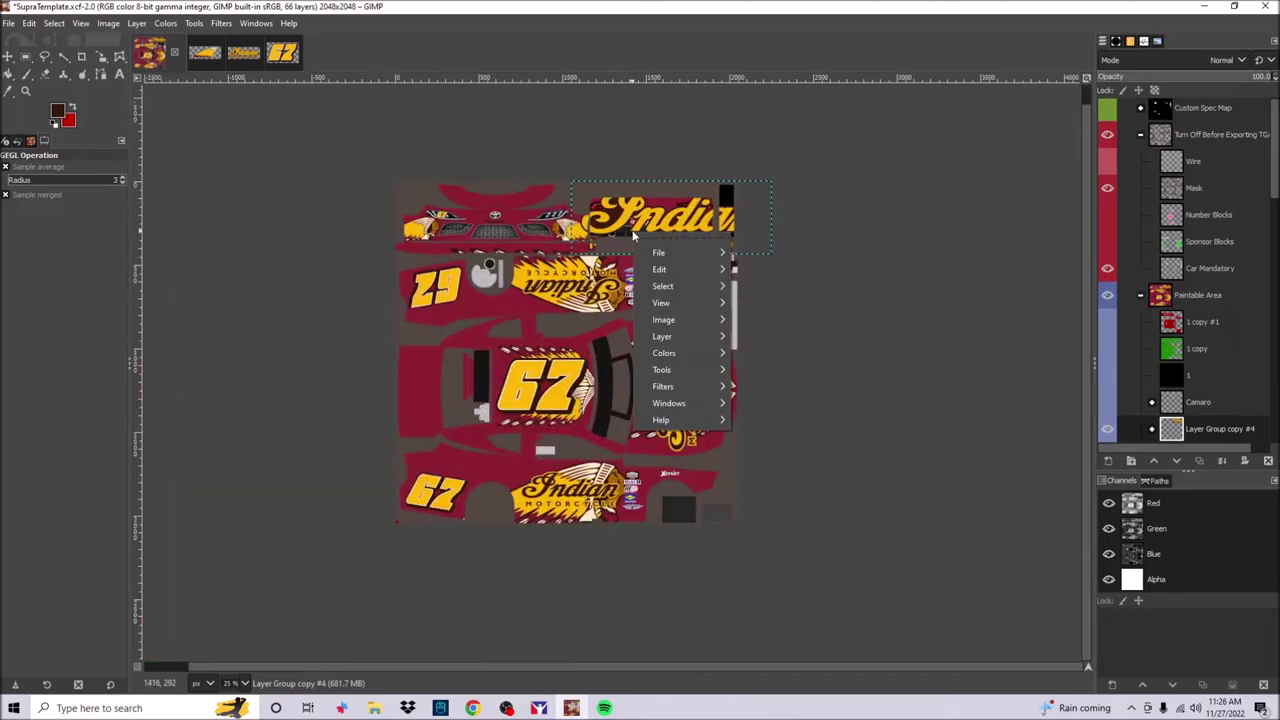
Step: Rotate the pasted yellow Indian Motorcycle logo upright, scale it to 183 × 499 px on the rear deck and export the texture
left_click(950, 598)
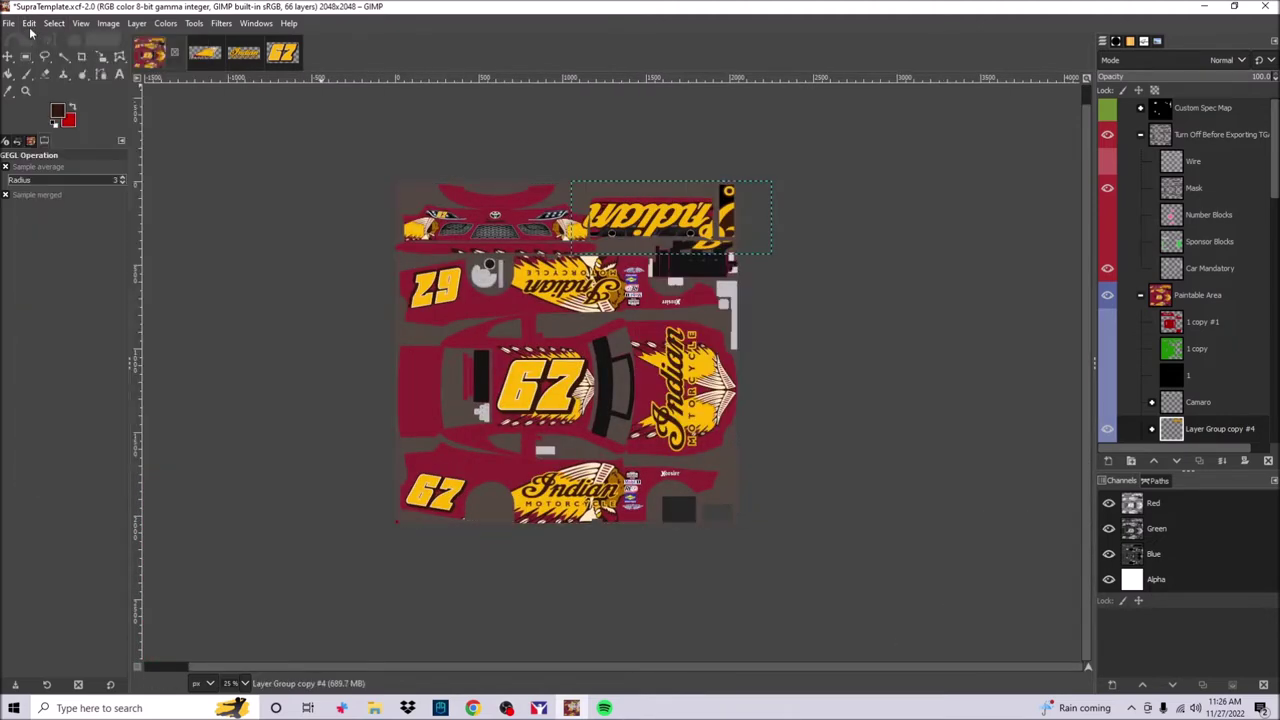
right_click(478, 236)
left_click(785, 590)
key("shift+s")
left_click(660, 260)
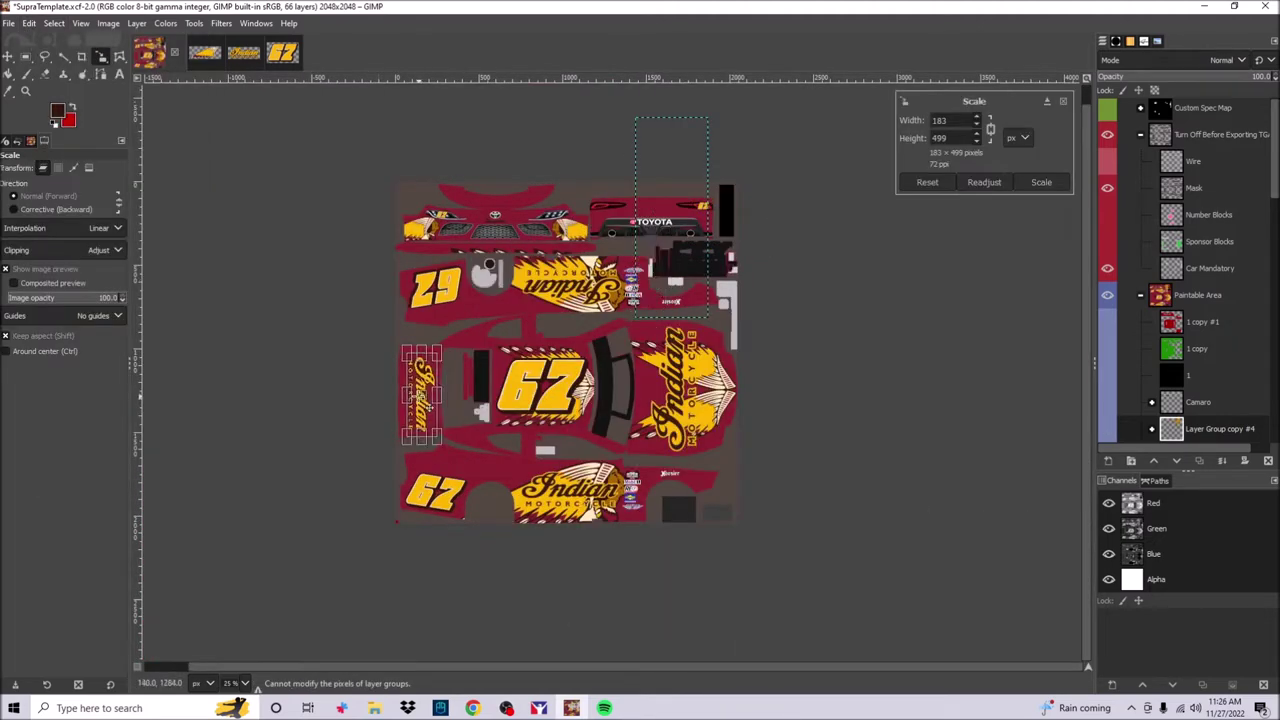
scroll(450, 350, "up", 3)
scroll(1202, 303, "down", 3)
key("ctrl+e")
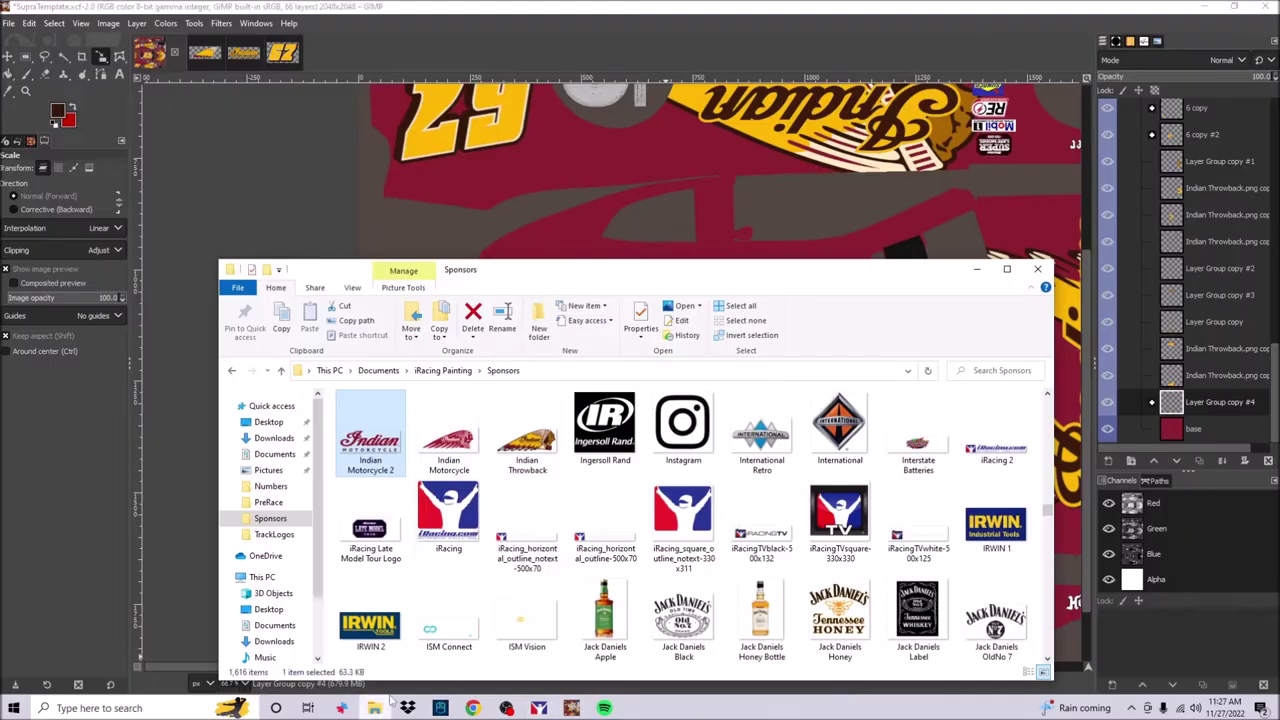
Step: Import LogoThin.png from the iRacing Painting folder into the template and turn its selected black lettering white
left_click(378, 370)
double_click(380, 425)
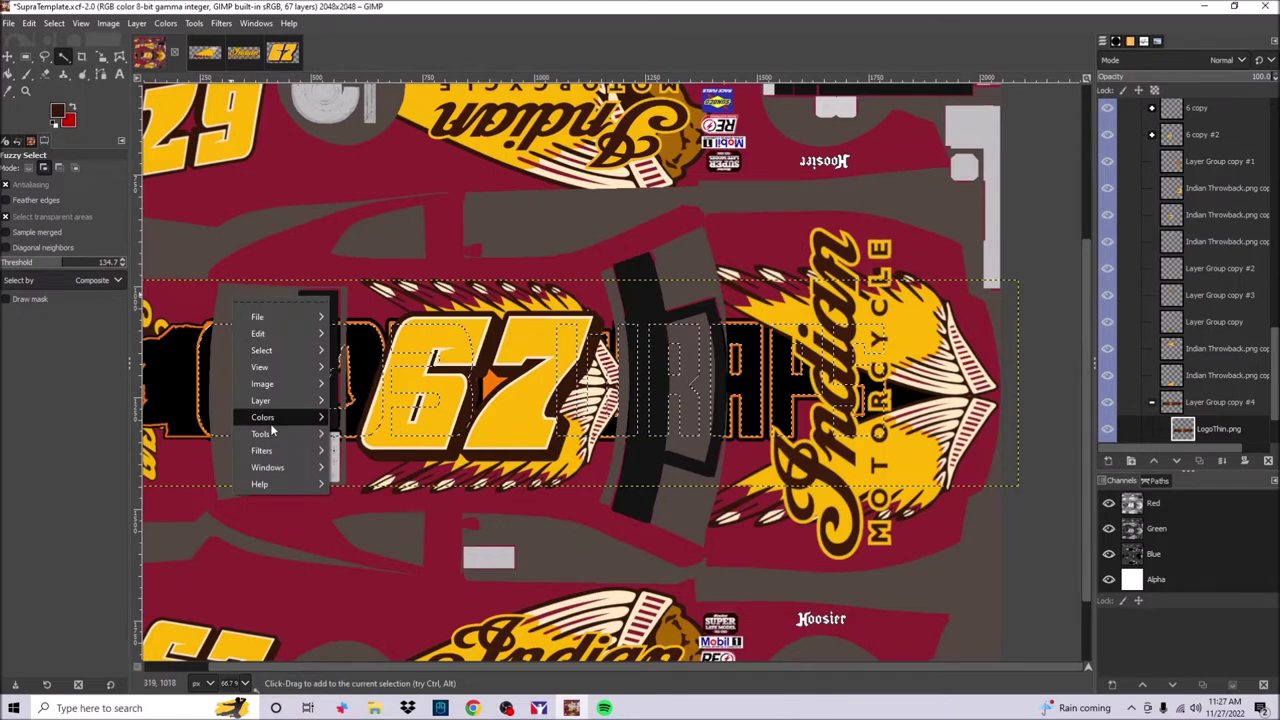
left_click(370, 560)
left_click(1186, 414)
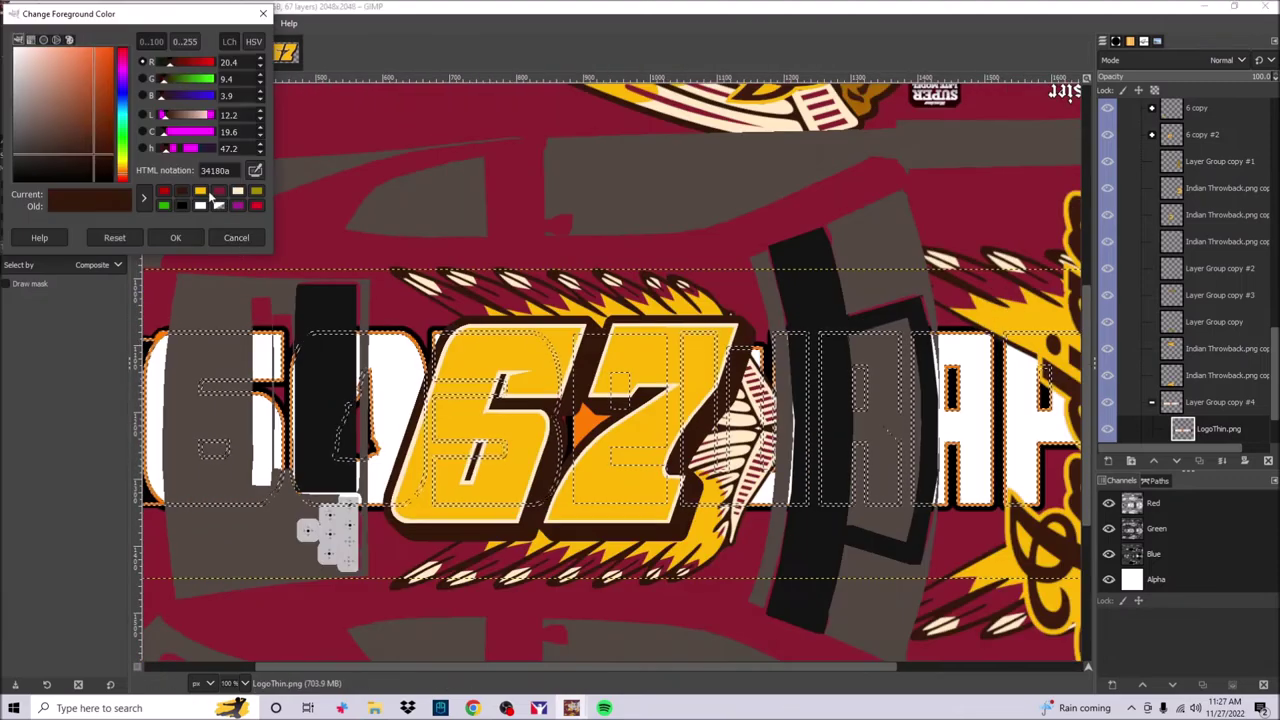
Step: Fill the selected areas of the 603eWRAPS logo with yellow and scale the logo to 462 × 101 px above the rear bumper's Toyota lettering
right_click(300, 251)
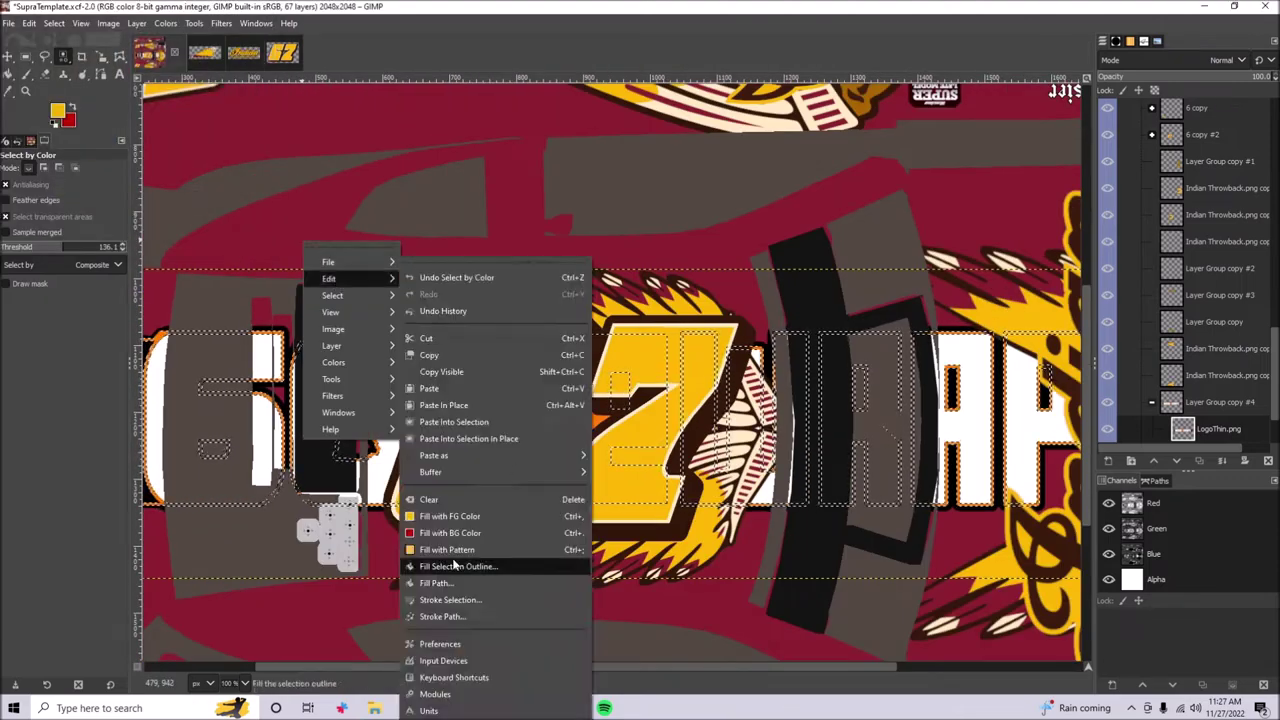
left_click(54, 23)
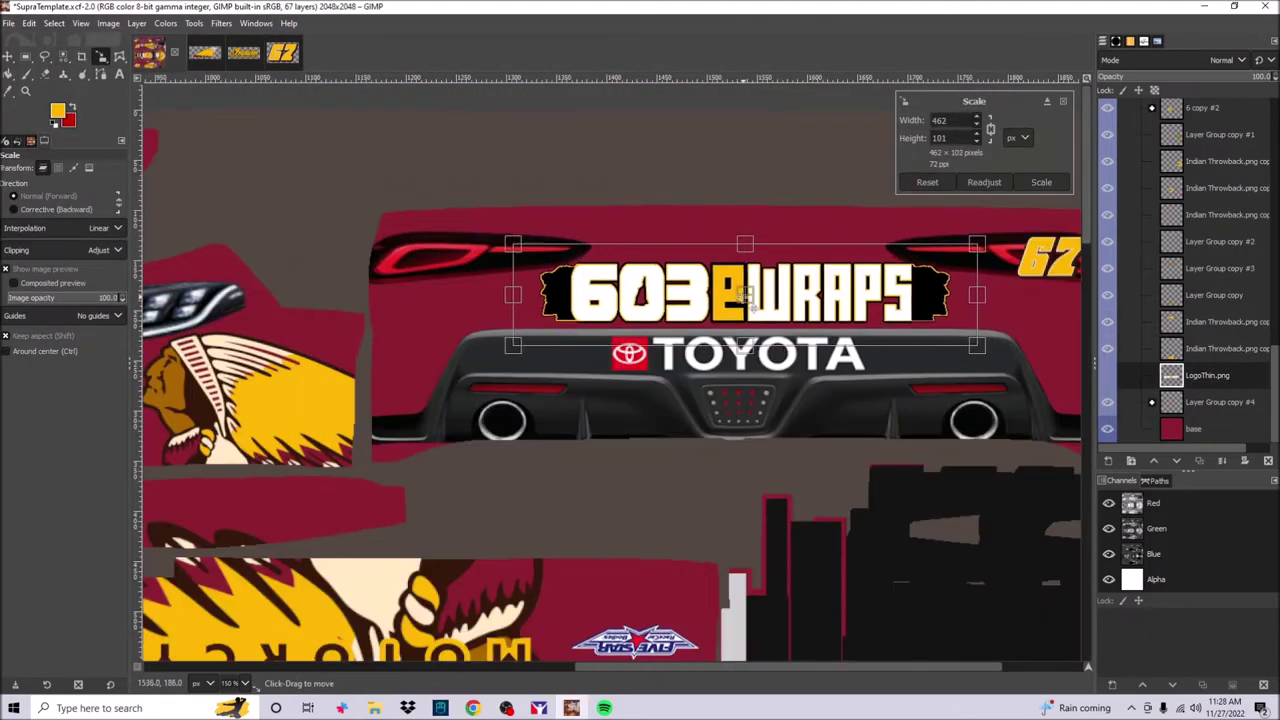
left_click_drag(745, 295, 738, 298)
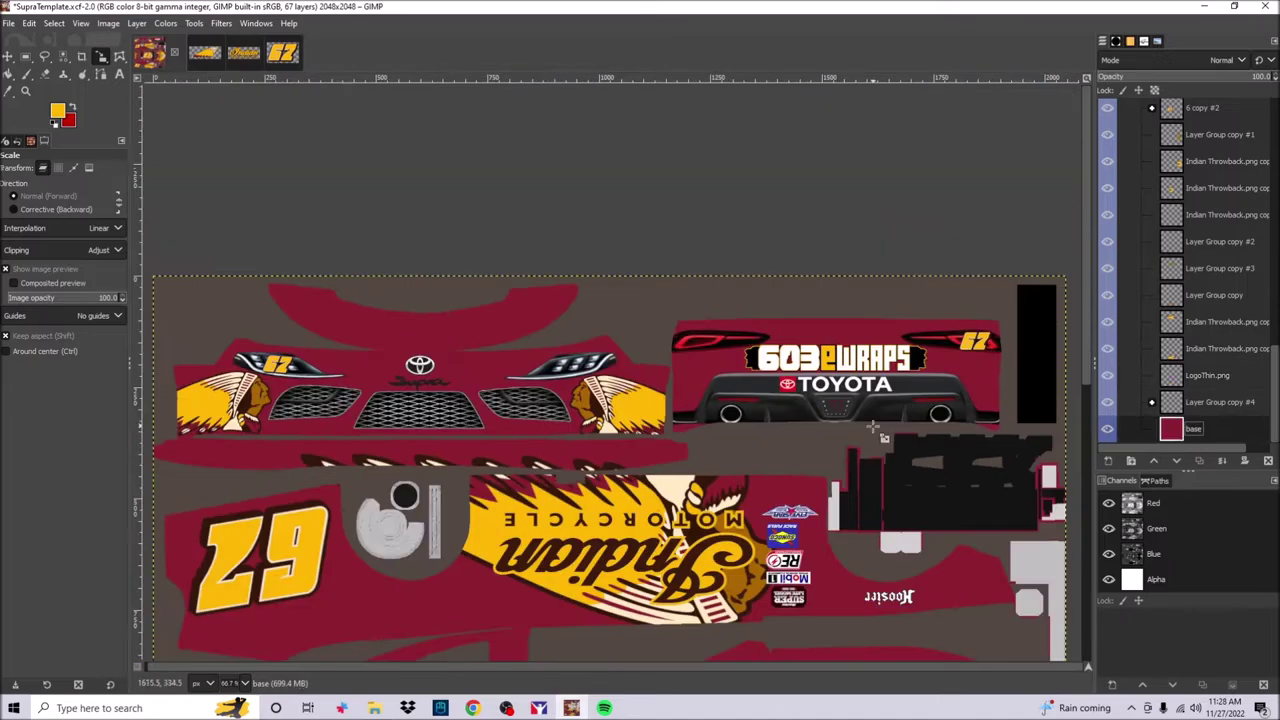
Step: Fill a 1231 × 70 px strip below the front bumper on the base layer with dark brown and check the exported texture in iRacing
scroll(580, 370, "down", 10)
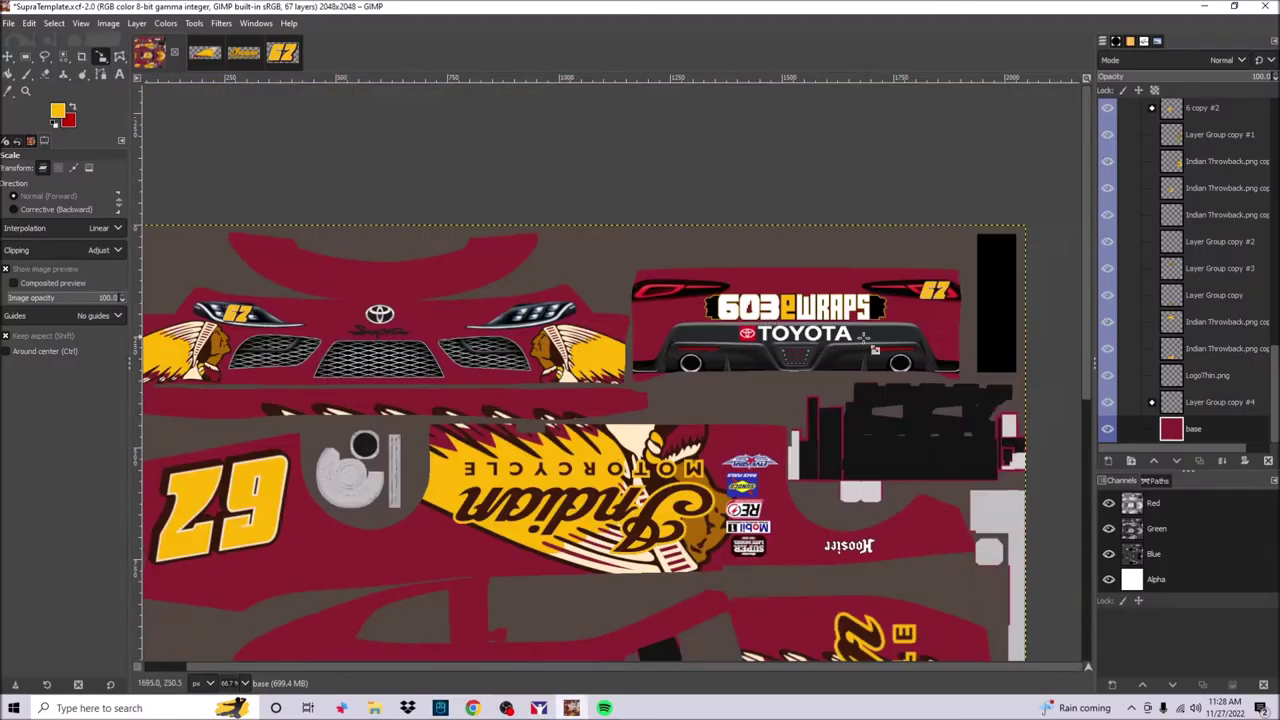
scroll(826, 343, "down", 3)
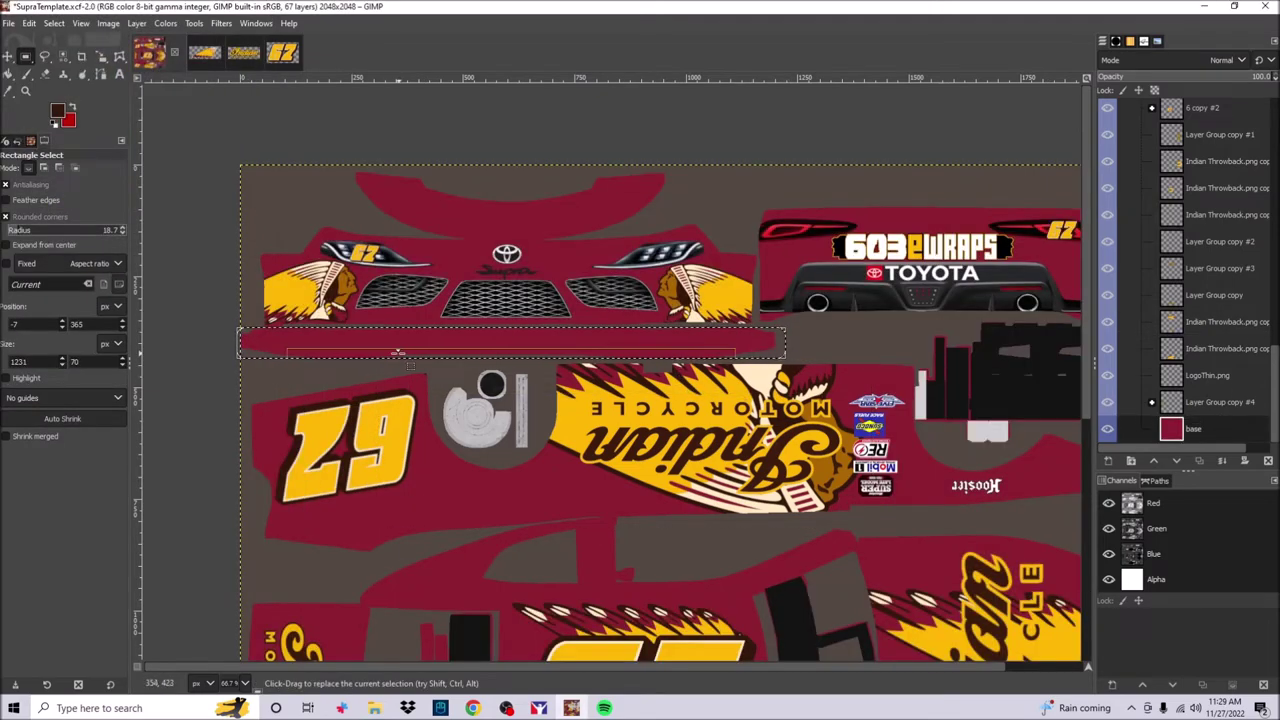
key("ctrl+comma")
left_click(8, 23)
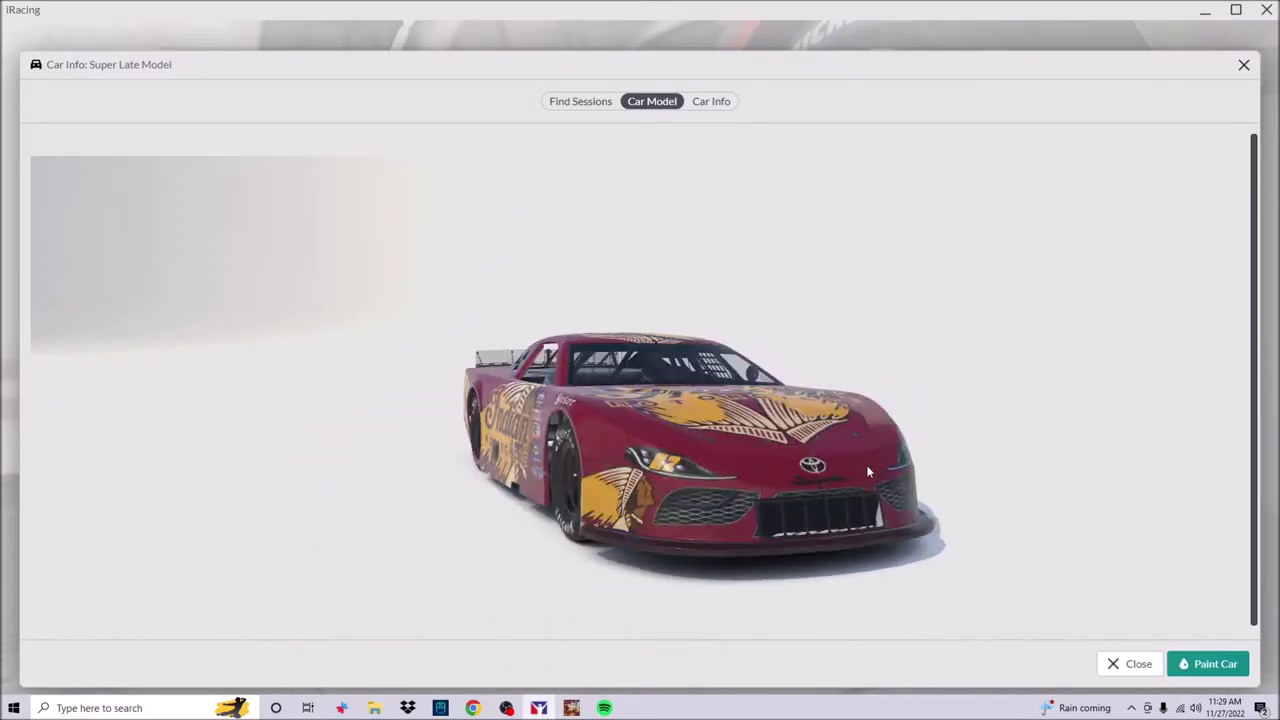
left_click_drag(868, 472, 982, 521)
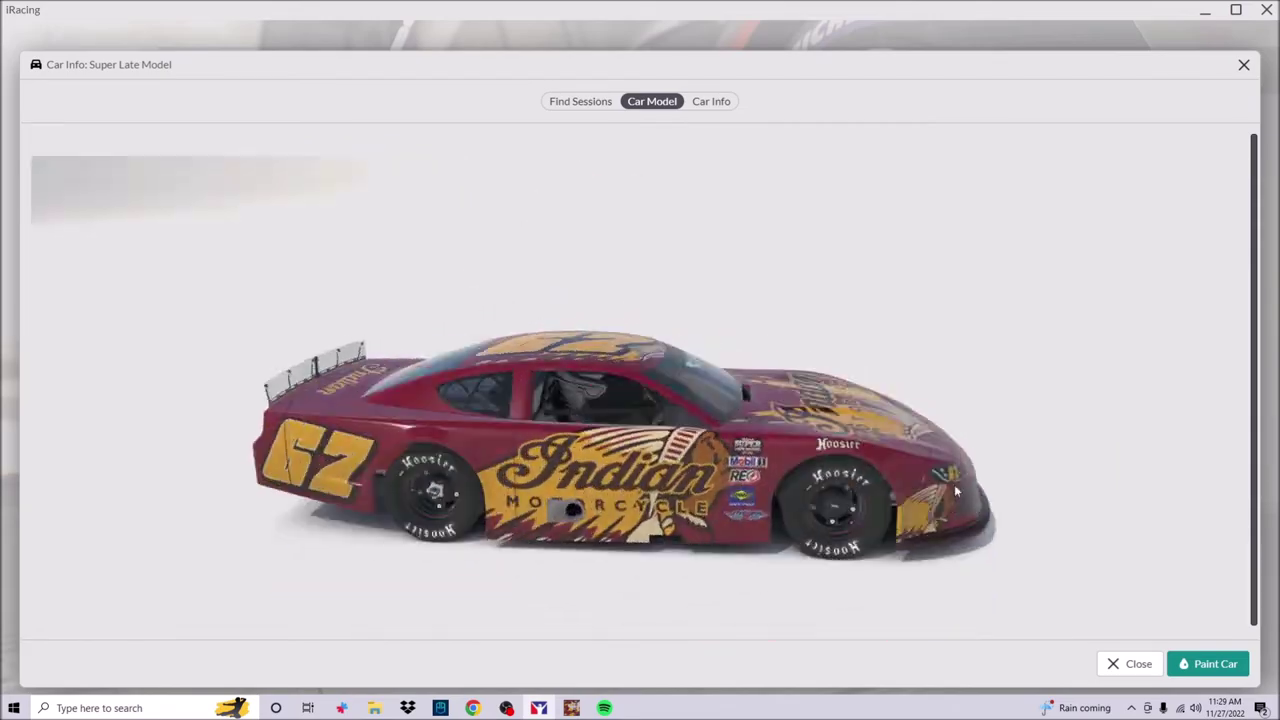
left_click(571, 707)
scroll(1208, 254, "down", 5)
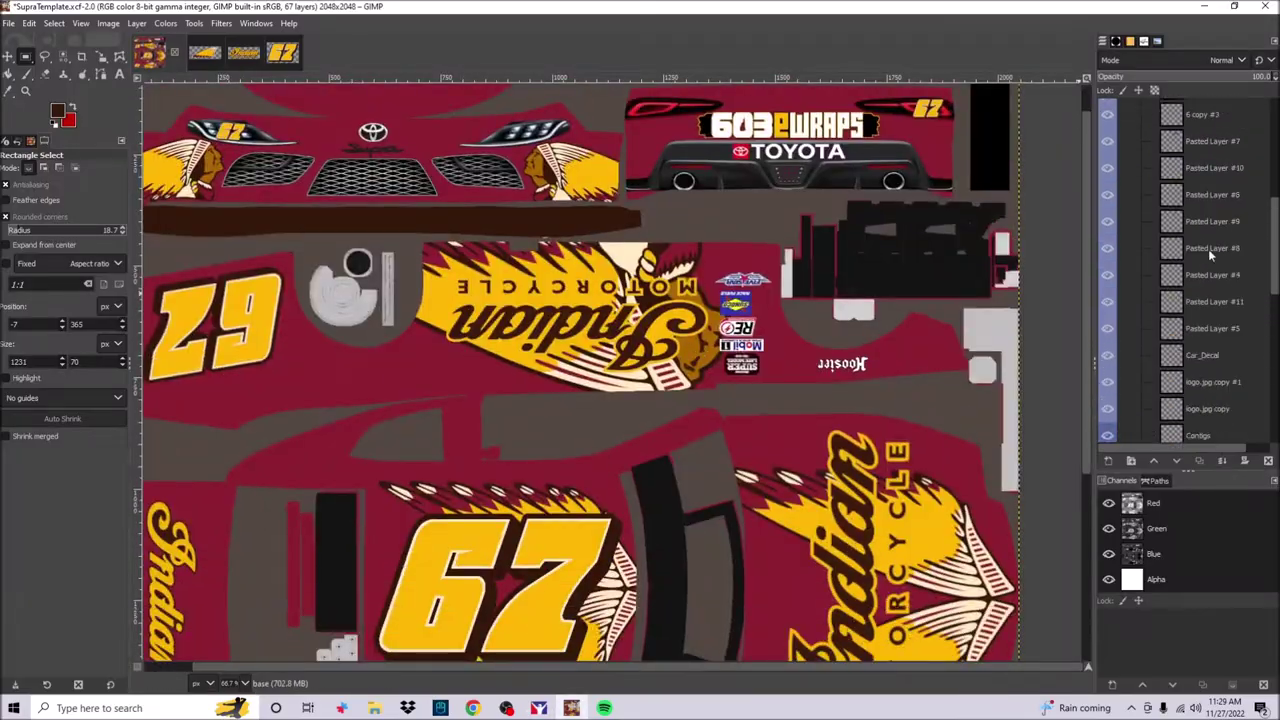
left_click(1208, 228)
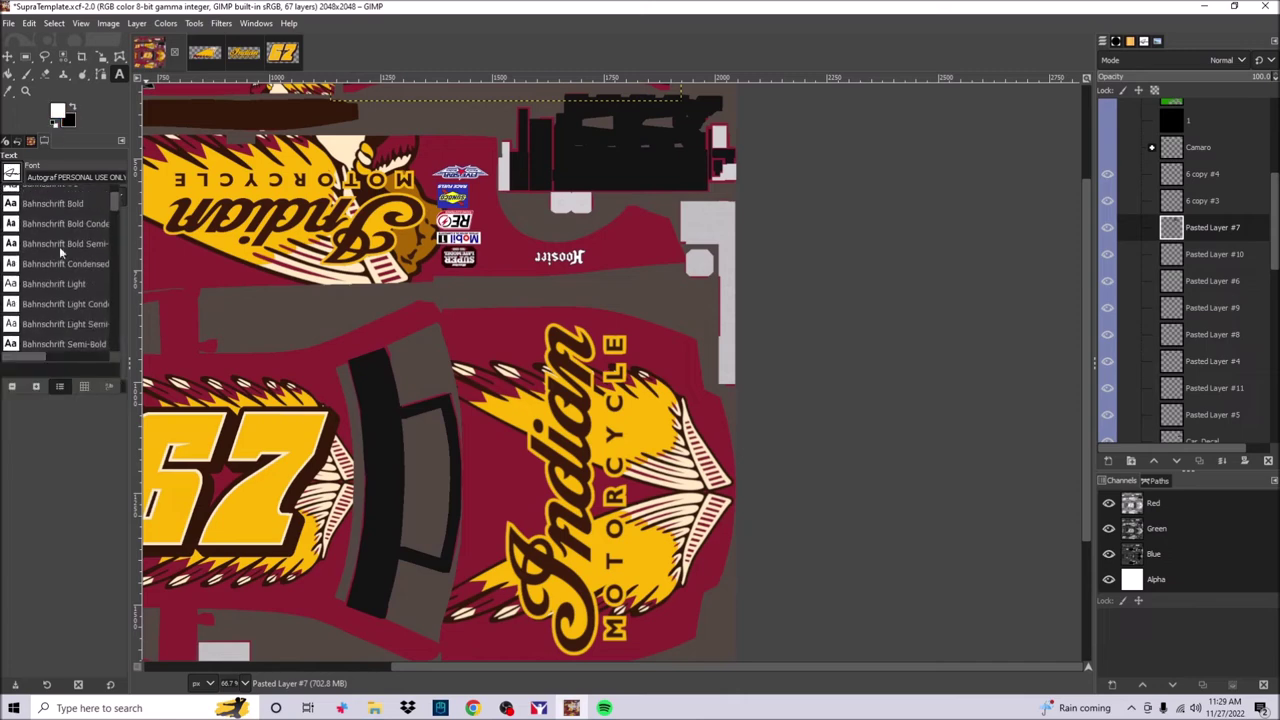
scroll(64, 268, "up", 10)
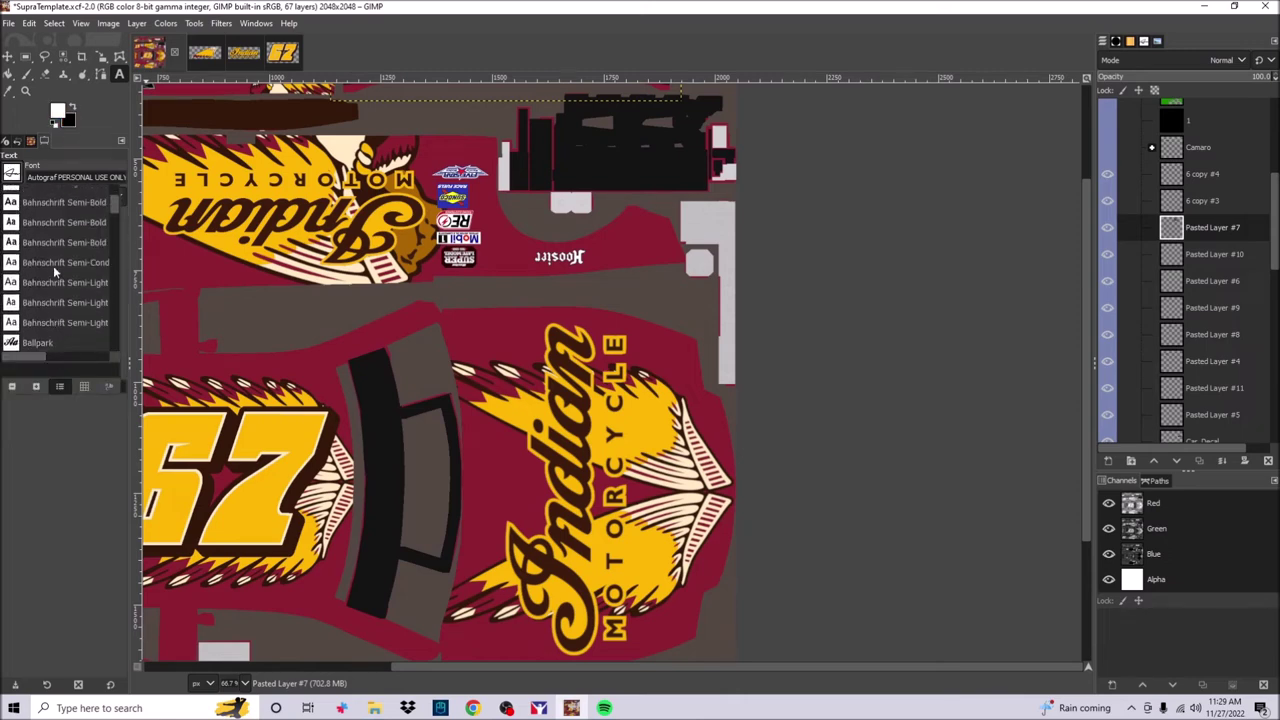
left_click(58, 239)
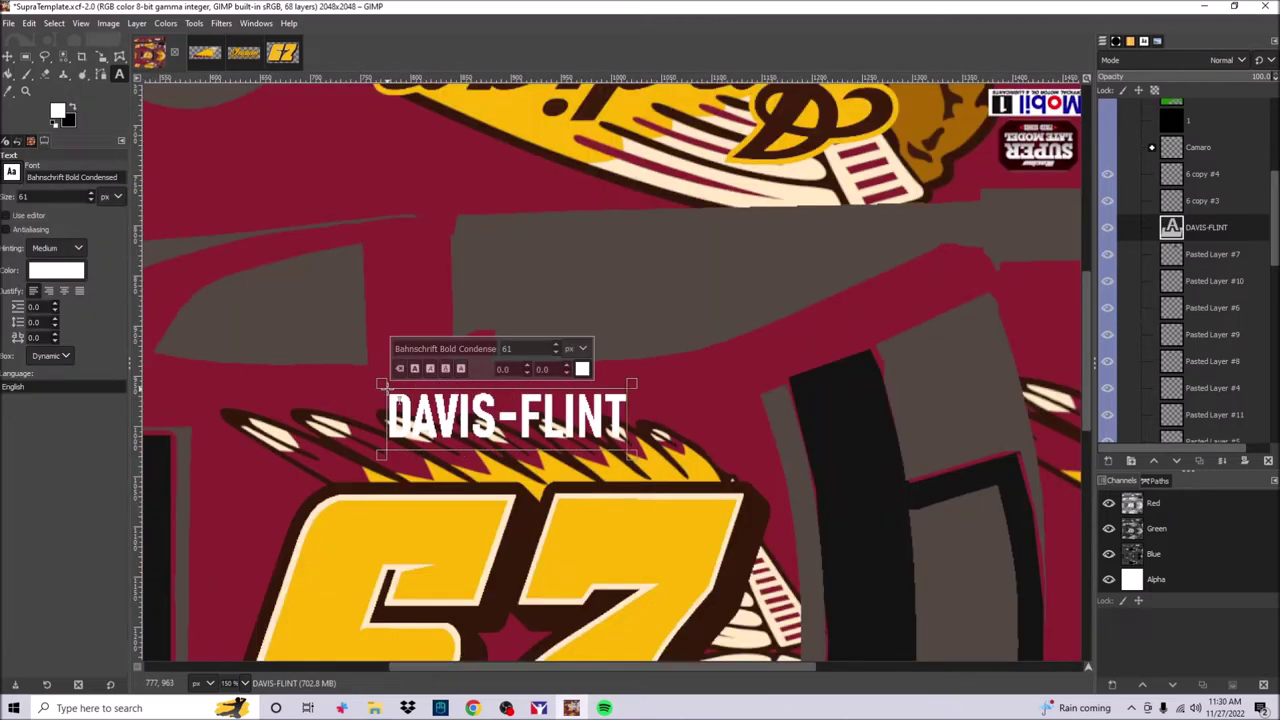
scroll(43, 218, "up", 5)
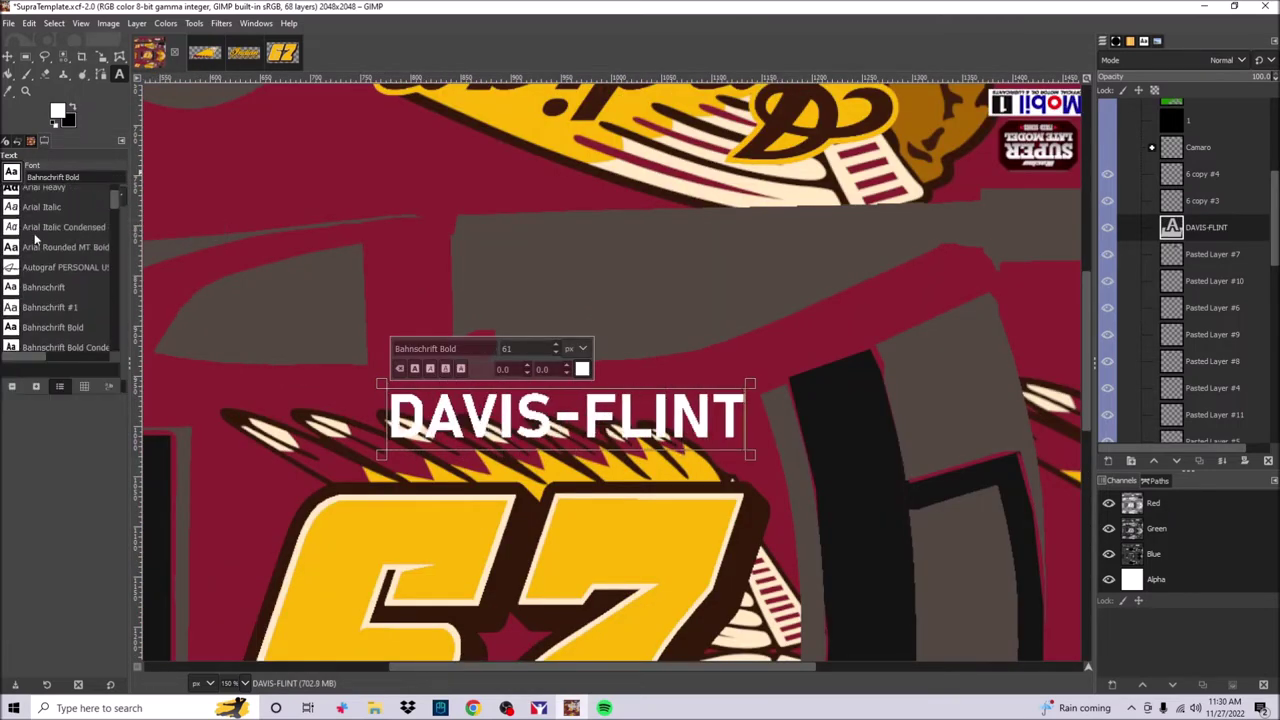
left_click(40, 248)
scroll(35, 252, "up", 3)
left_click(32, 254)
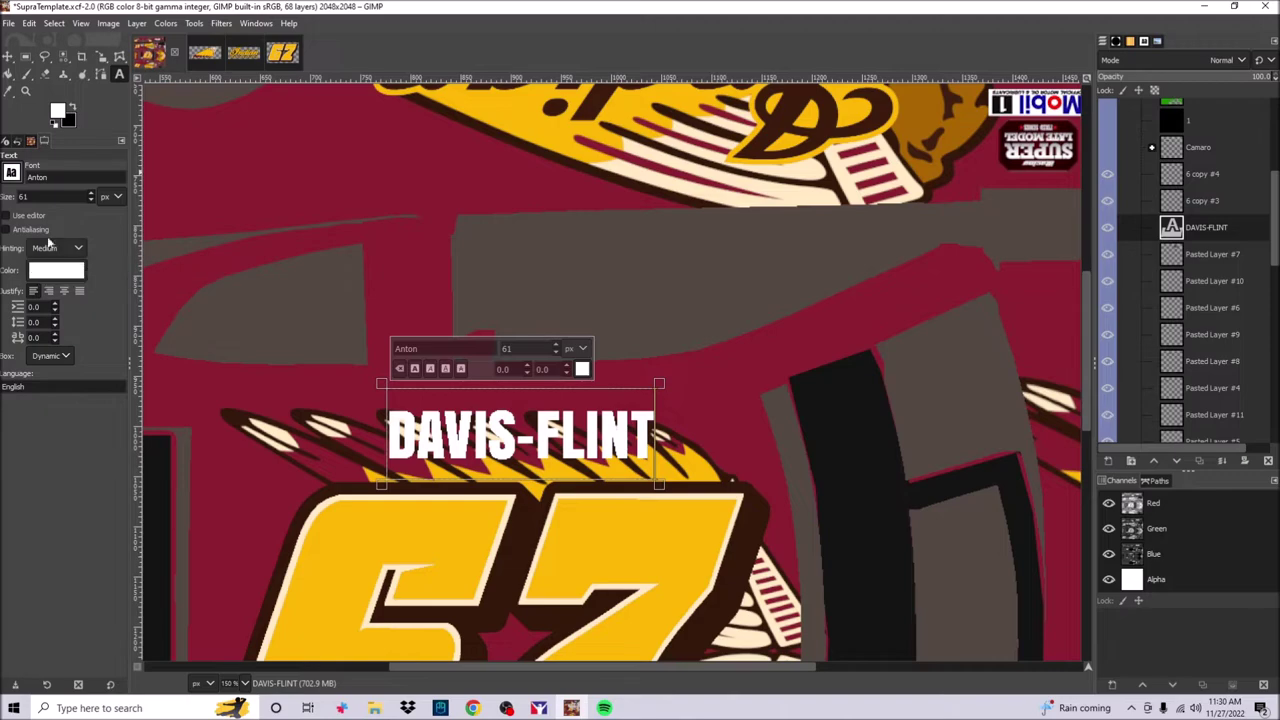
scroll(241, 328, "down", 3)
left_click(1268, 461)
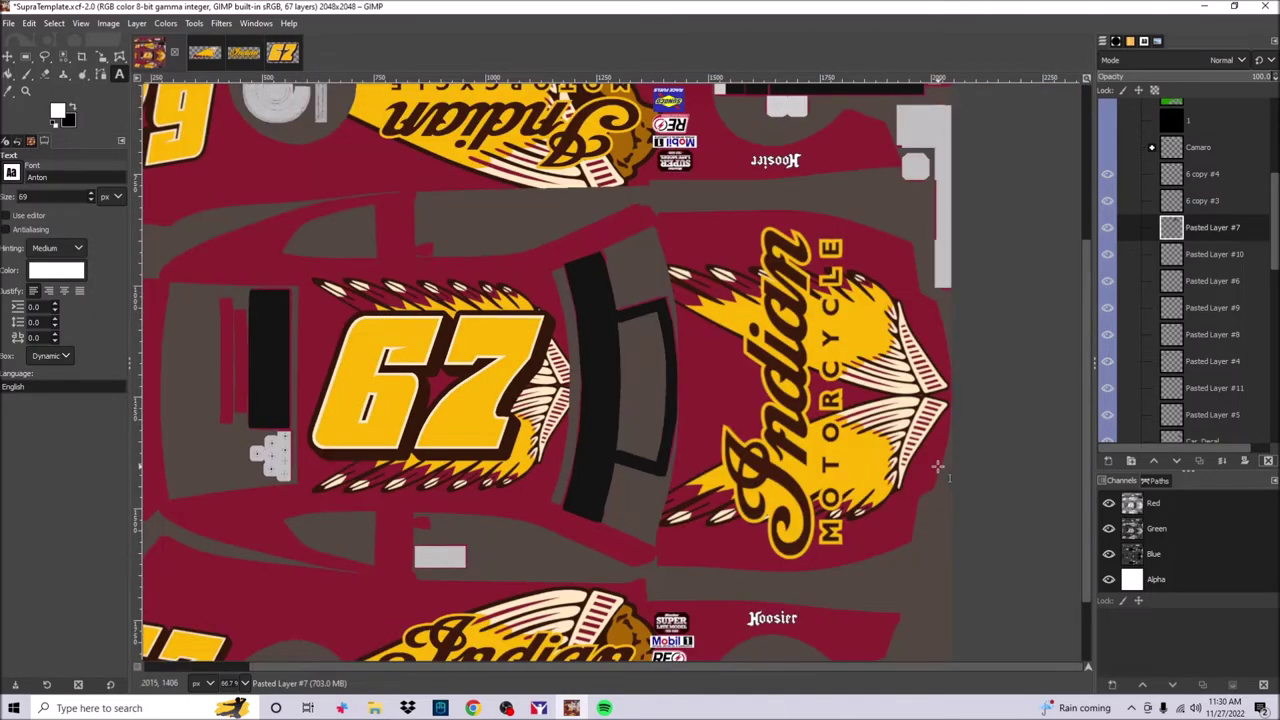
Step: Place a rotated 69 × 93 px copy of the number 67 on the lower end of the windshield banner and check the exported texture in iRacing
scroll(603, 467, "down", 2)
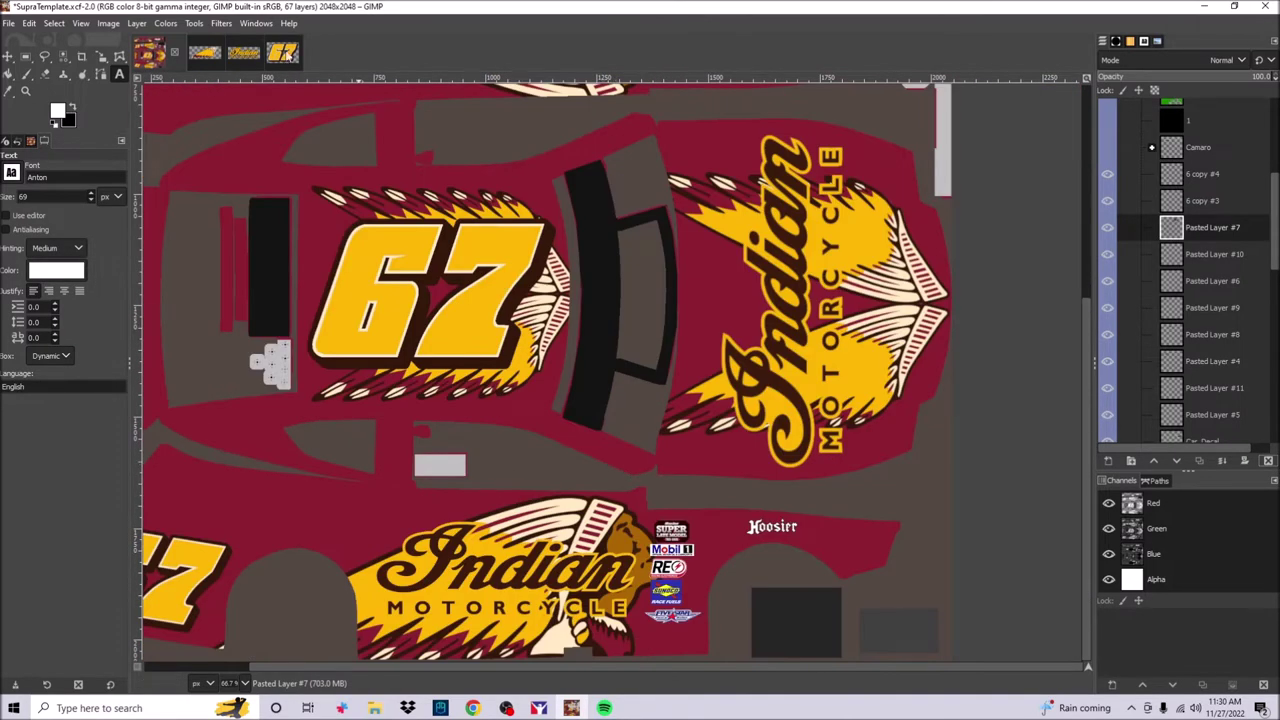
scroll(612, 370, "up", 5)
key("shift+r")
scroll(612, 450, "down", 2)
scroll(617, 451, "up", 4)
left_click_drag(617, 451, 620, 558)
key("shift+s")
left_click(876, 236)
scroll(680, 285, "down", 3)
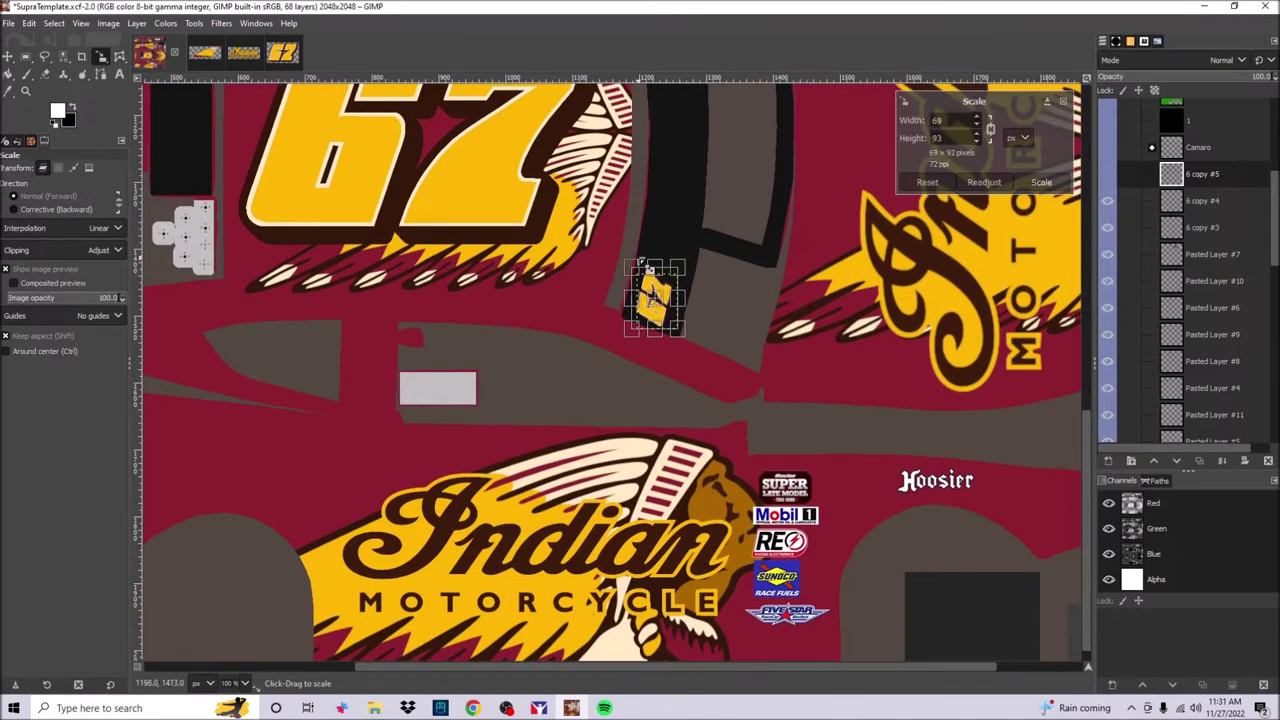
key("alt+f")
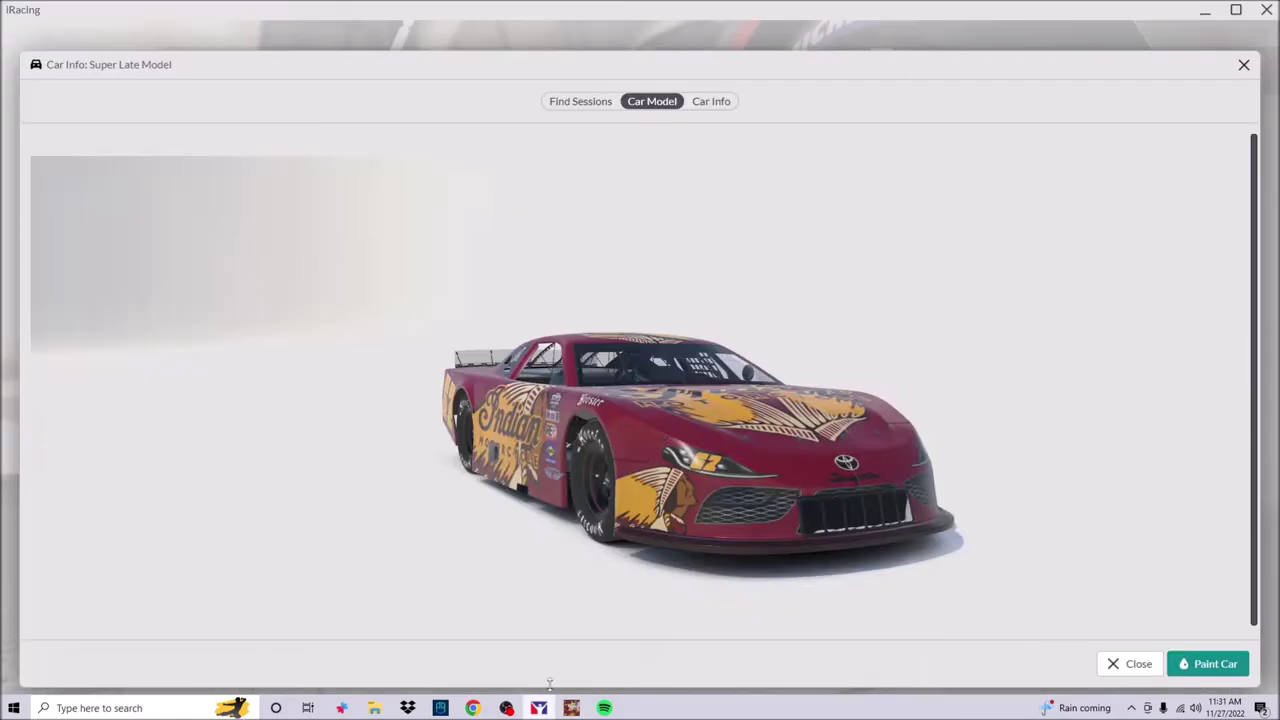
left_click_drag(560, 406, 620, 388)
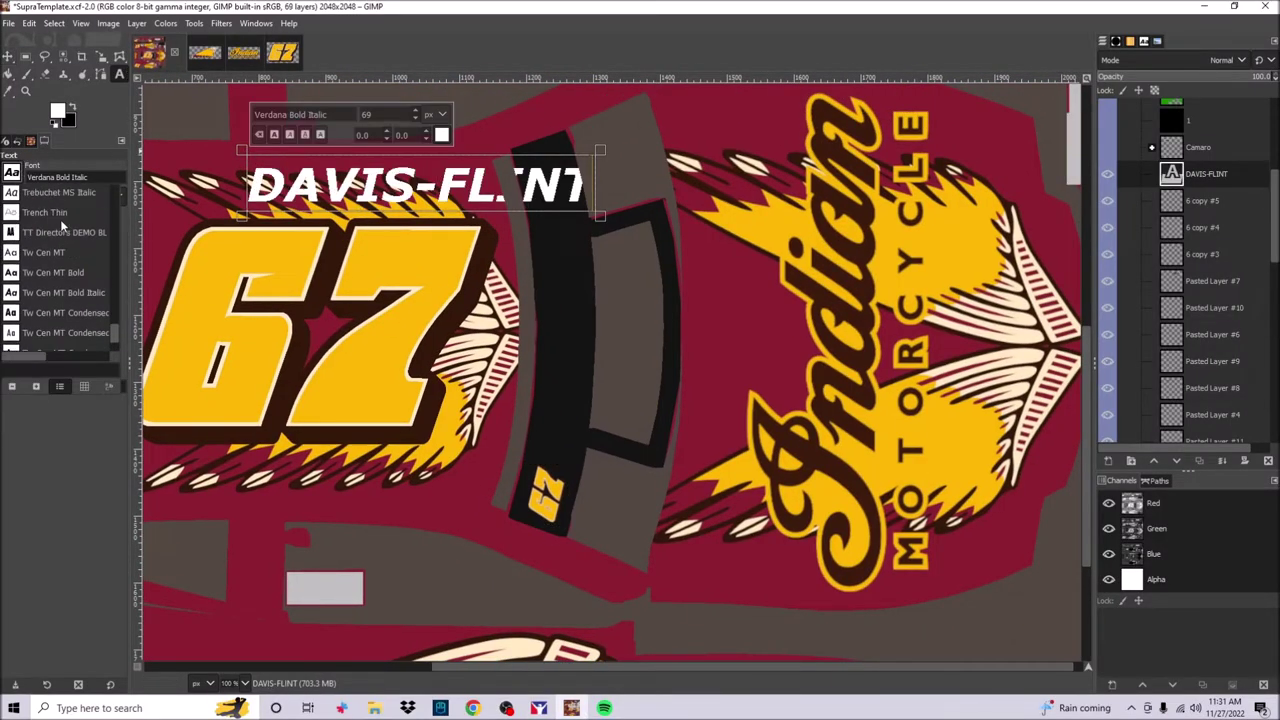
Step: Try Timeline and Tahoma Bold on the driver's surname text above the roof number and set it in Segoe UI Heavy Italic
left_click(42, 266)
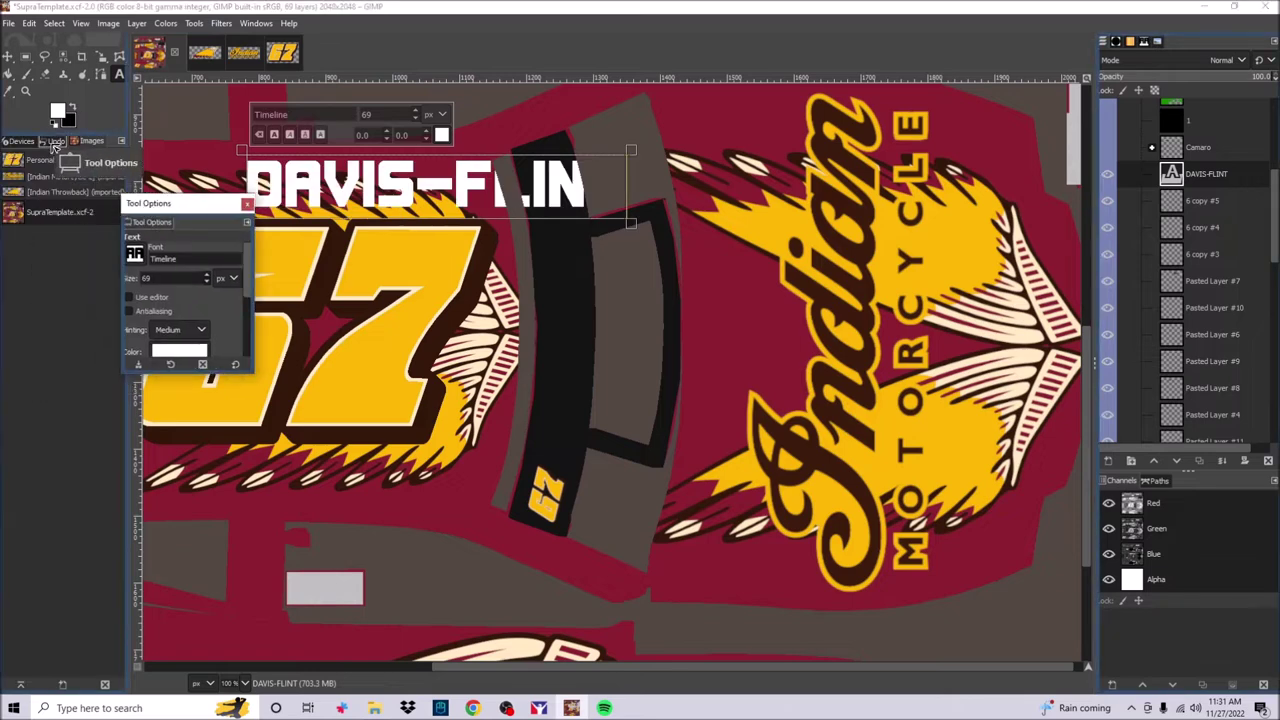
left_click(44, 326)
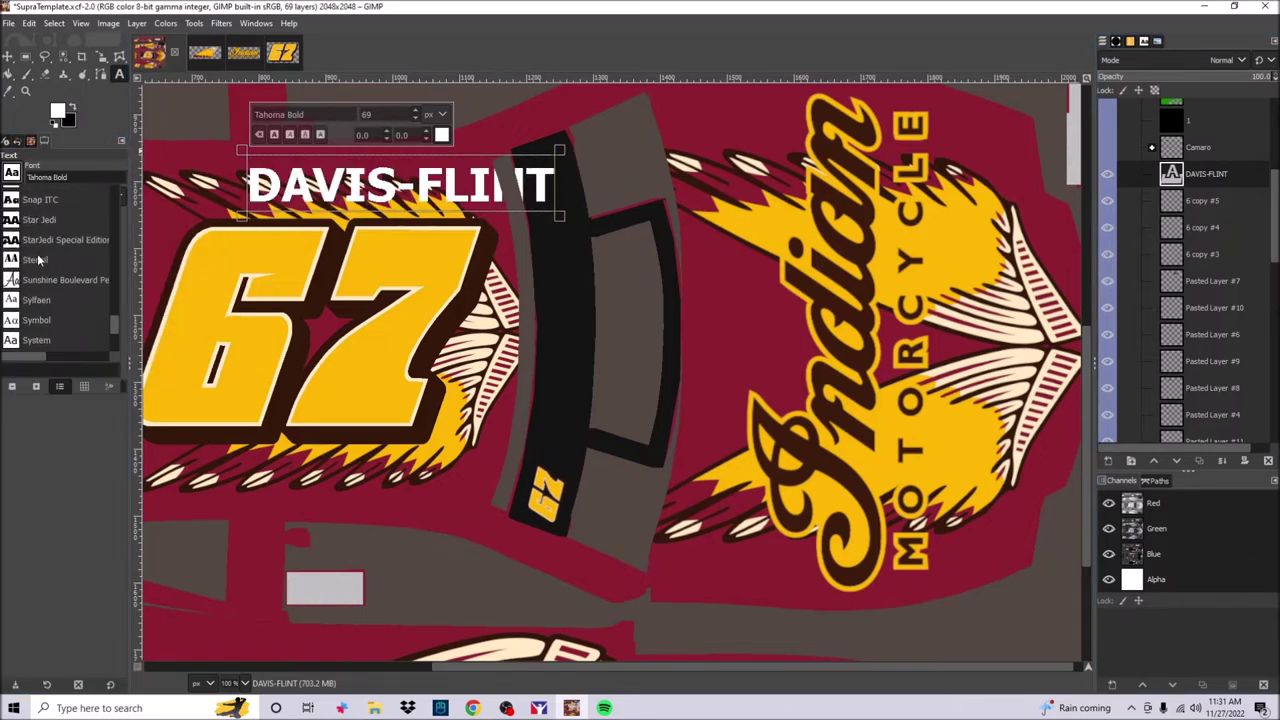
left_click(31, 236)
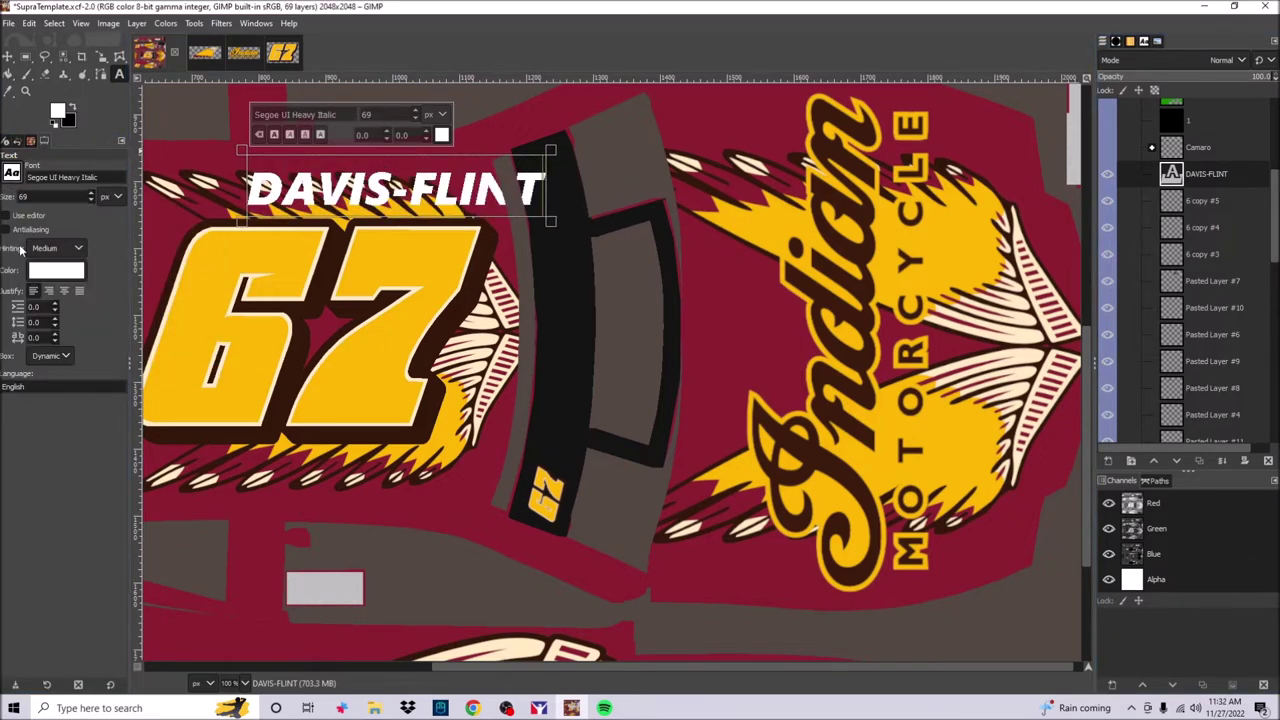
Step: Rotate the surname text 90° counter-clockwise and scale it to 75 × 361 px on the windshield banner above the small 67
mouse_move(250, 418)
mouse_move(386, 614)
left_click(540, 631)
key("shift+s")
left_click_drag(403, 216, 577, 342)
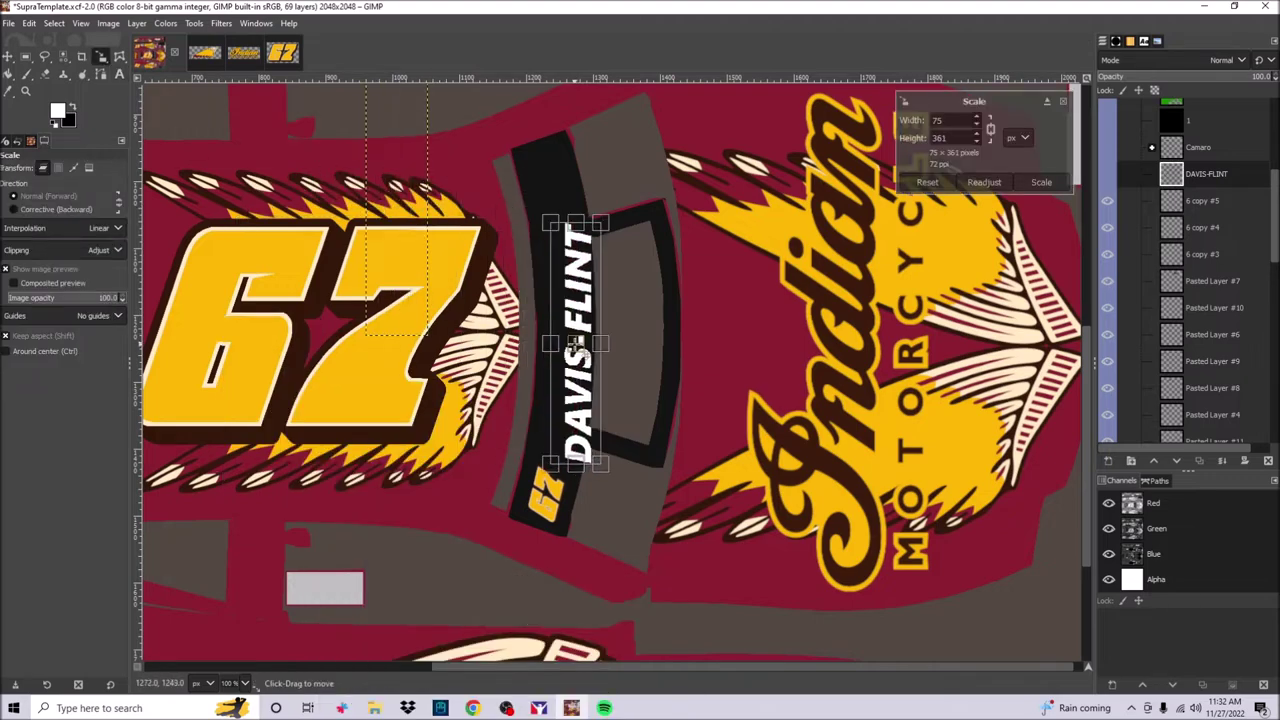